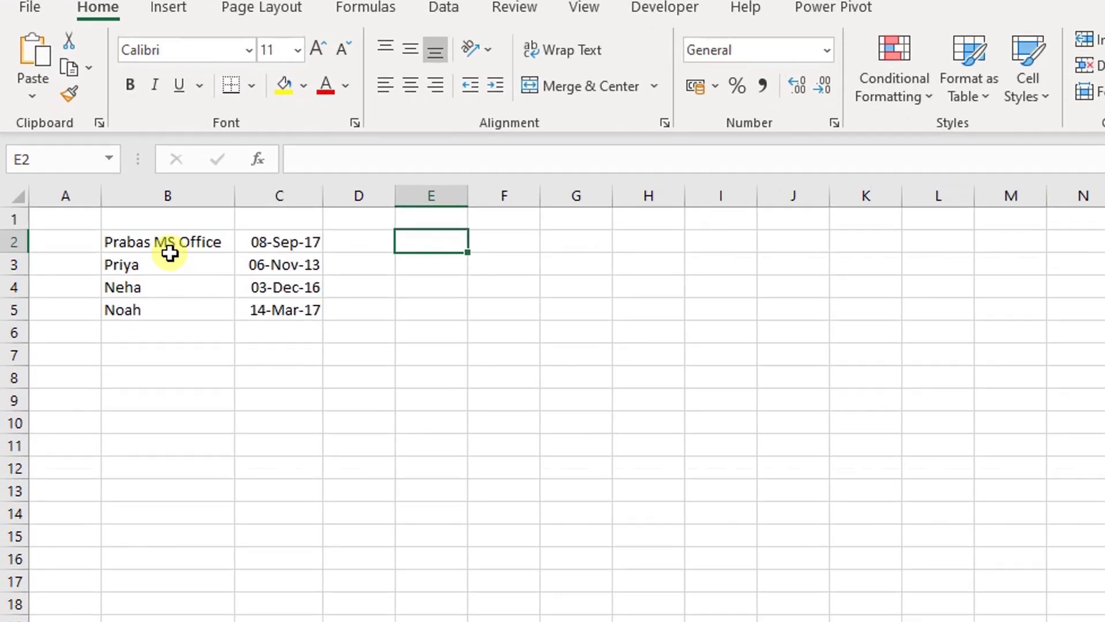
Step: Inspect the names and dates stored in B2, C2, B3 and C3
click(170, 253)
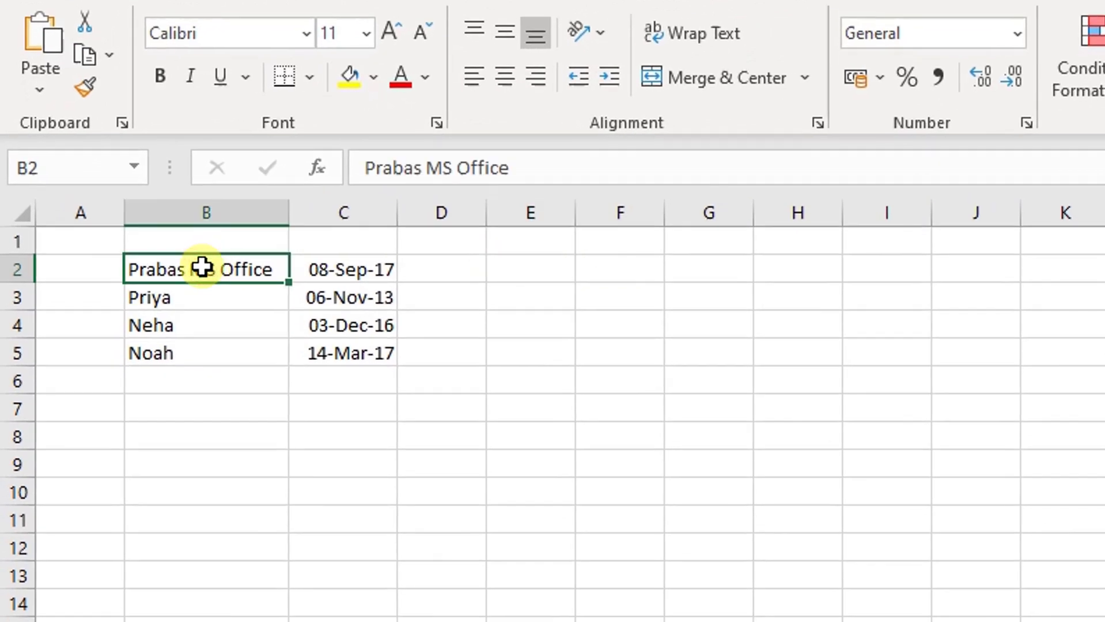
click(344, 269)
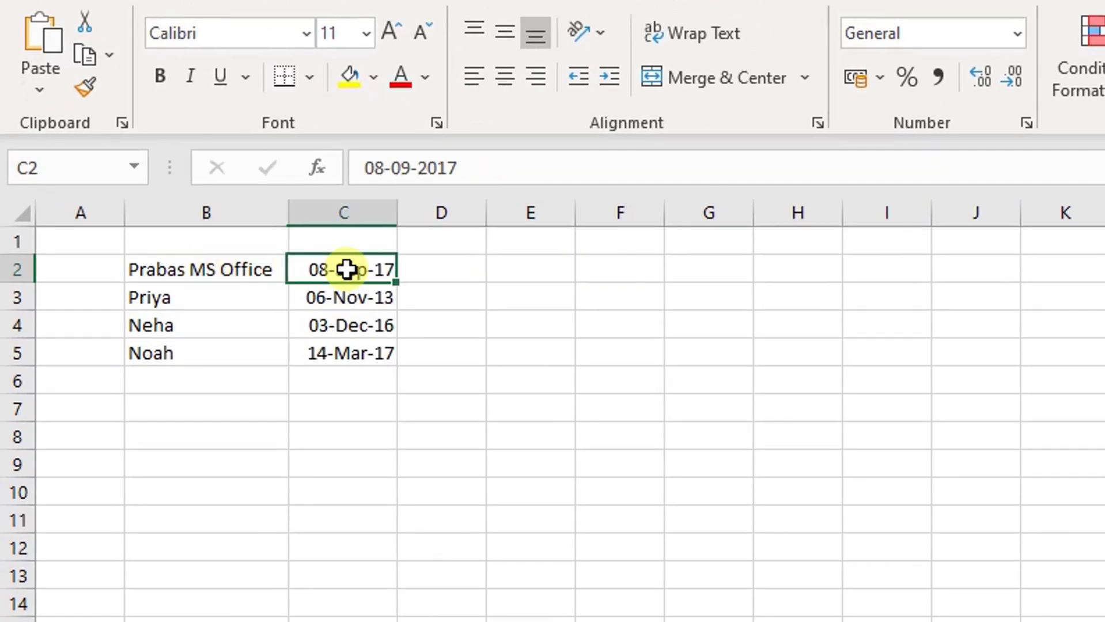
click(231, 303)
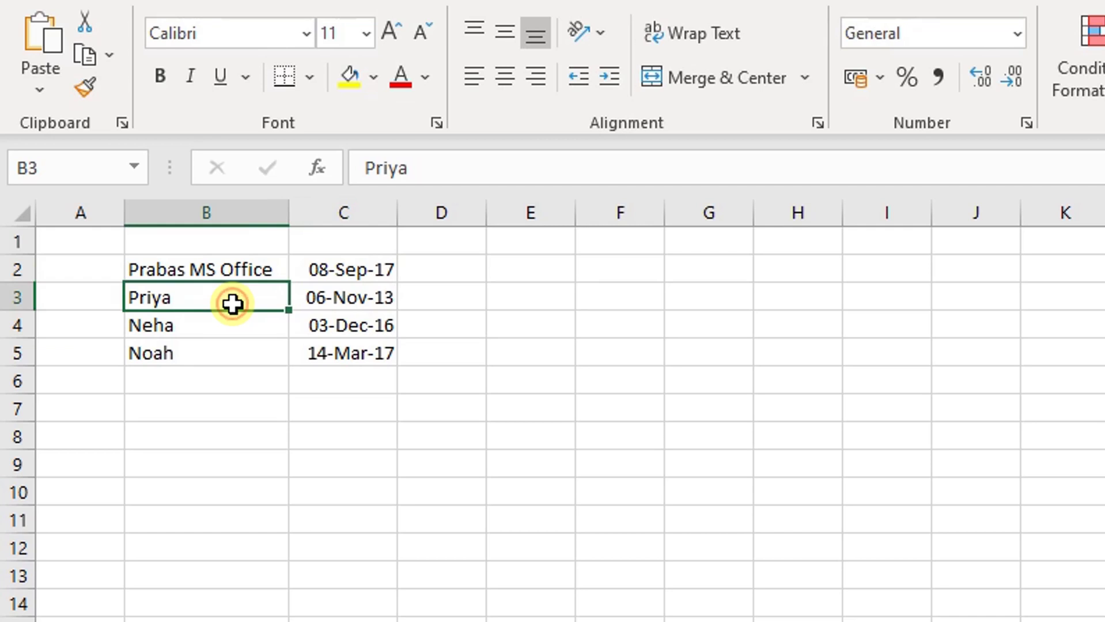
click(311, 295)
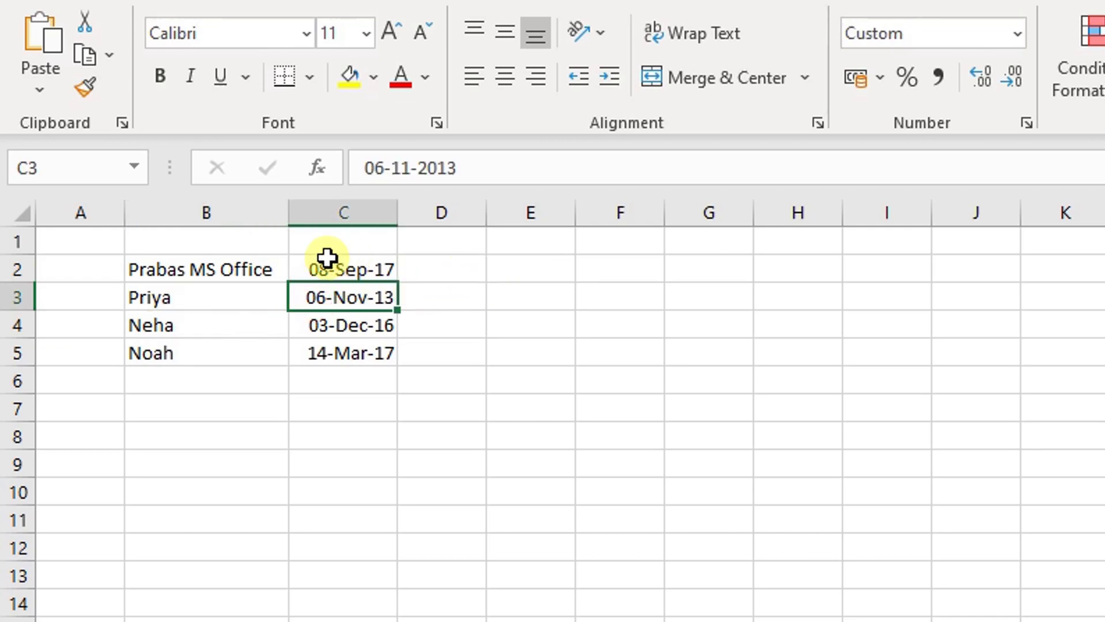
click(247, 286)
Step: Copy the name Prabas MS Office from B2 into E2
click(244, 262)
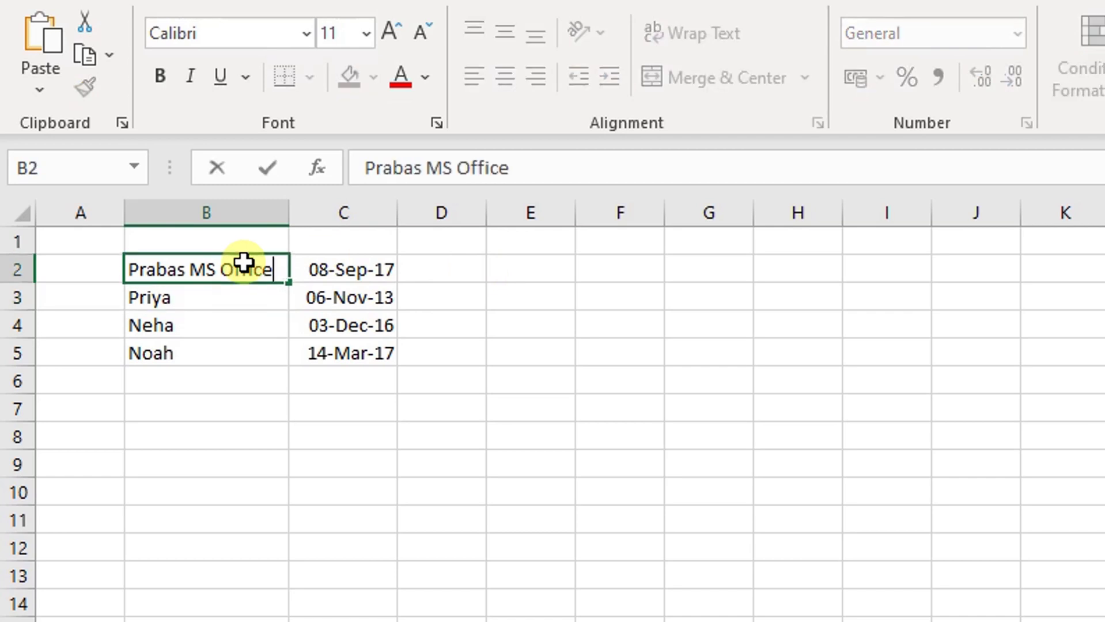
double_click(244, 262)
key(Tab)
key(Tab)
key(Tab)
key(F2)
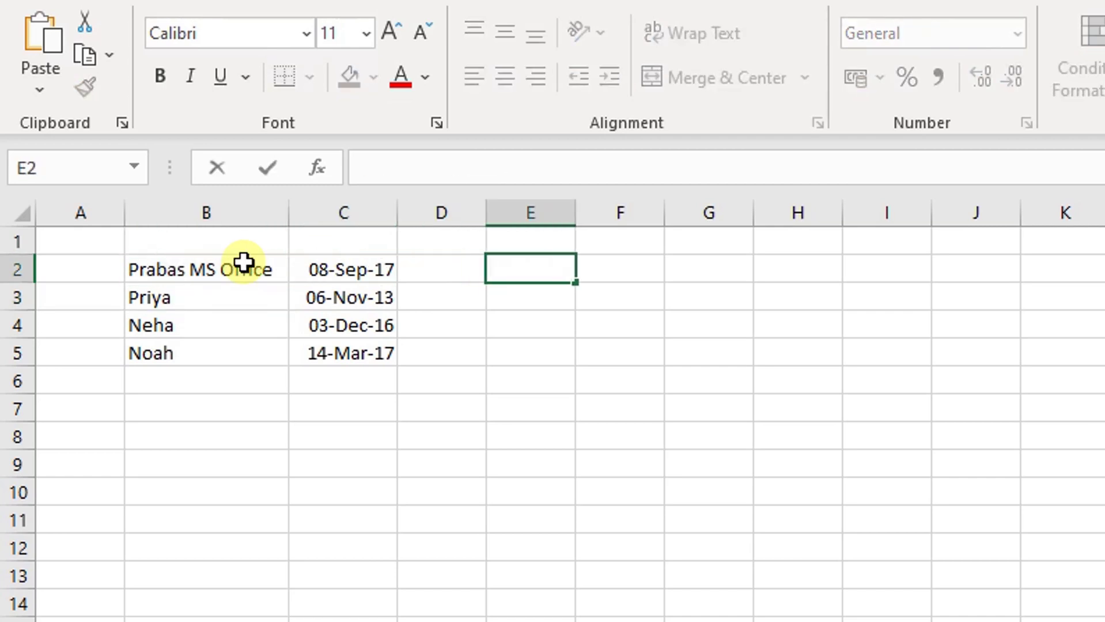
text(Prabas MS Office)
key(Return)
key(Up)
Step: Copy C2's raw date text 08-09-2017, leaving C2 unchanged
key(Left)
key(Left)
key(F2)
key(shift+Home)
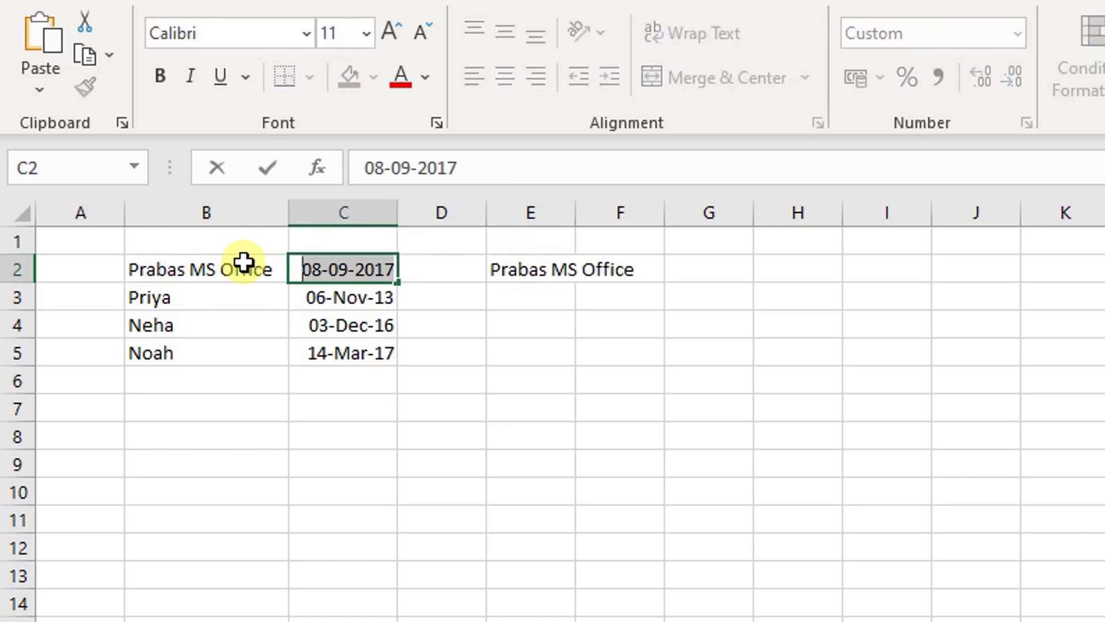
key(Escape)
key(Right)
key(Right)
key(Right)
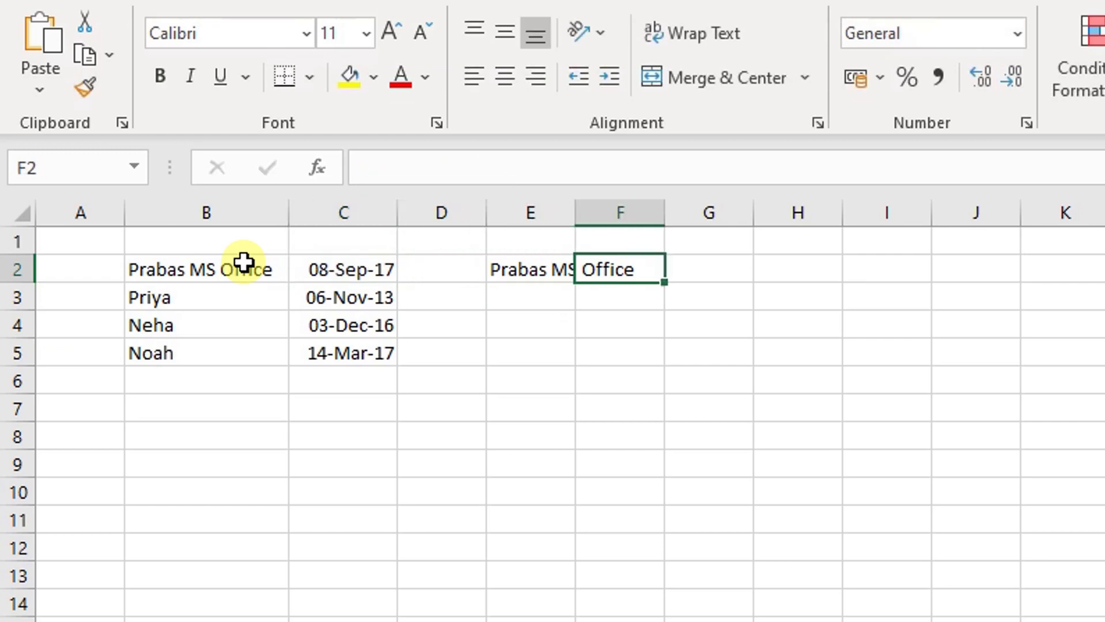
key(Left)
key(Left)
key(Left)
key(F2)
key(shift+Home)
key(ctrl+c)
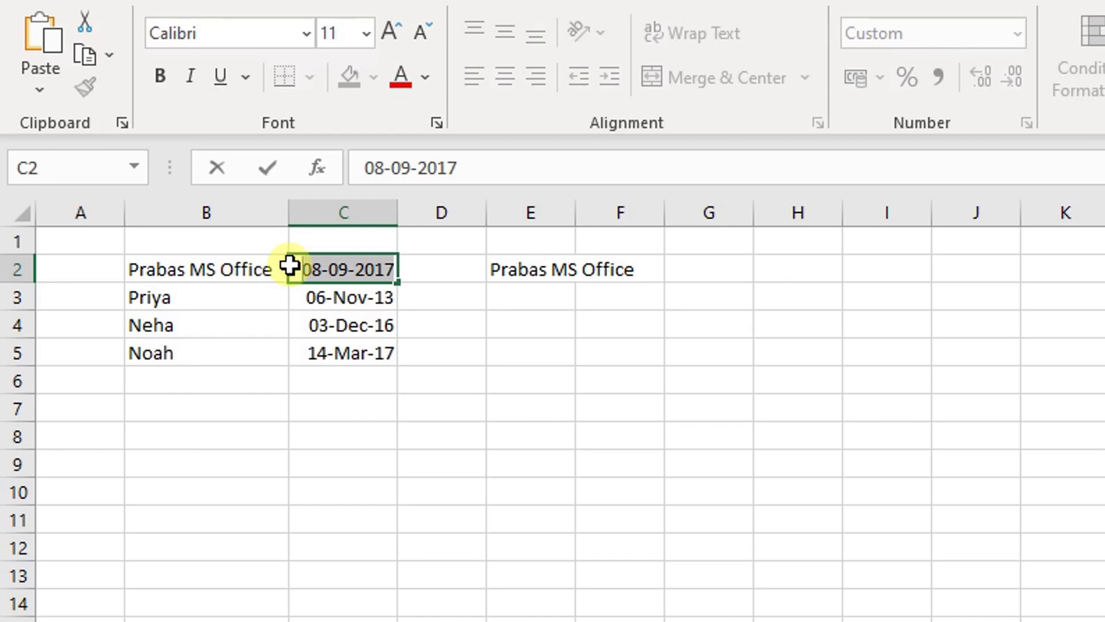
key(ctrl+Return)
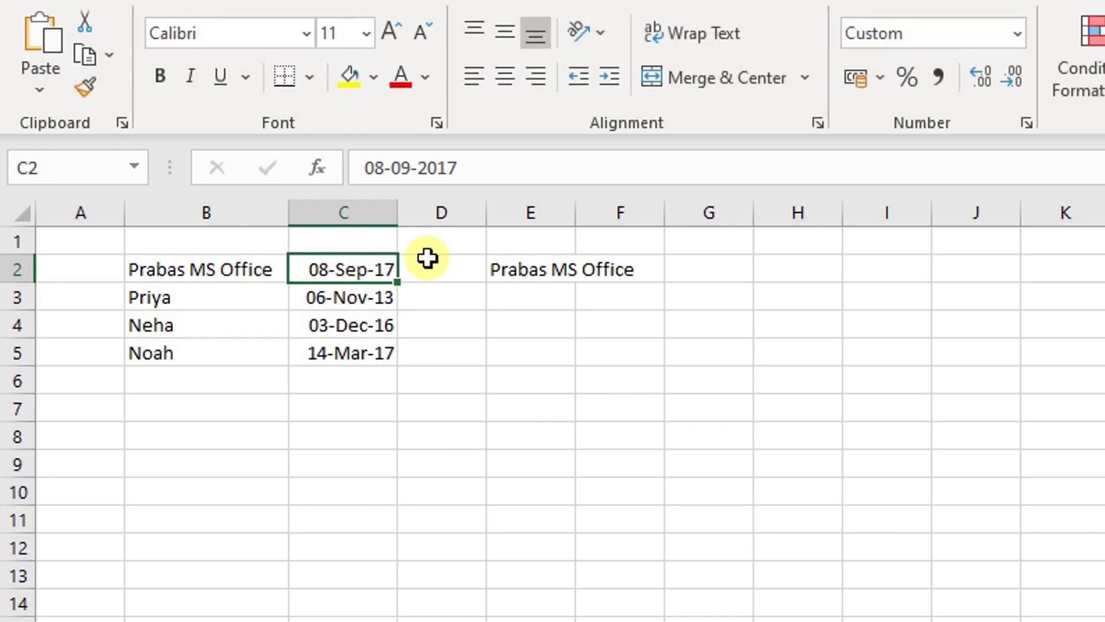
key(F2)
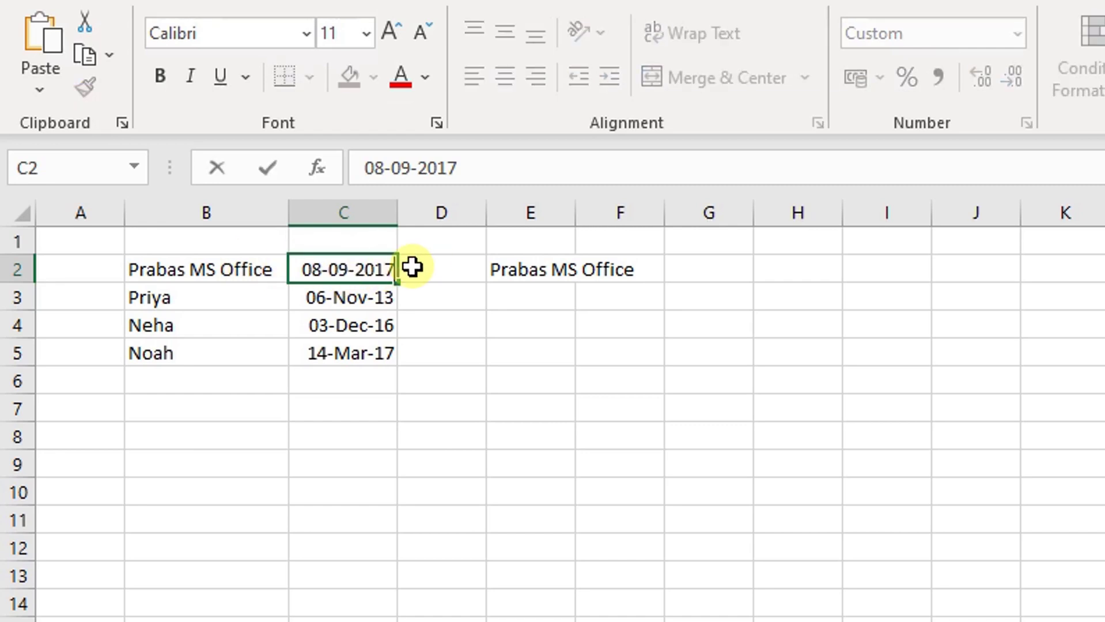
key(Tab)
key(Tab)
key(Tab)
Step: Append the date 08-09-2017 after the name in E2
key(F2)
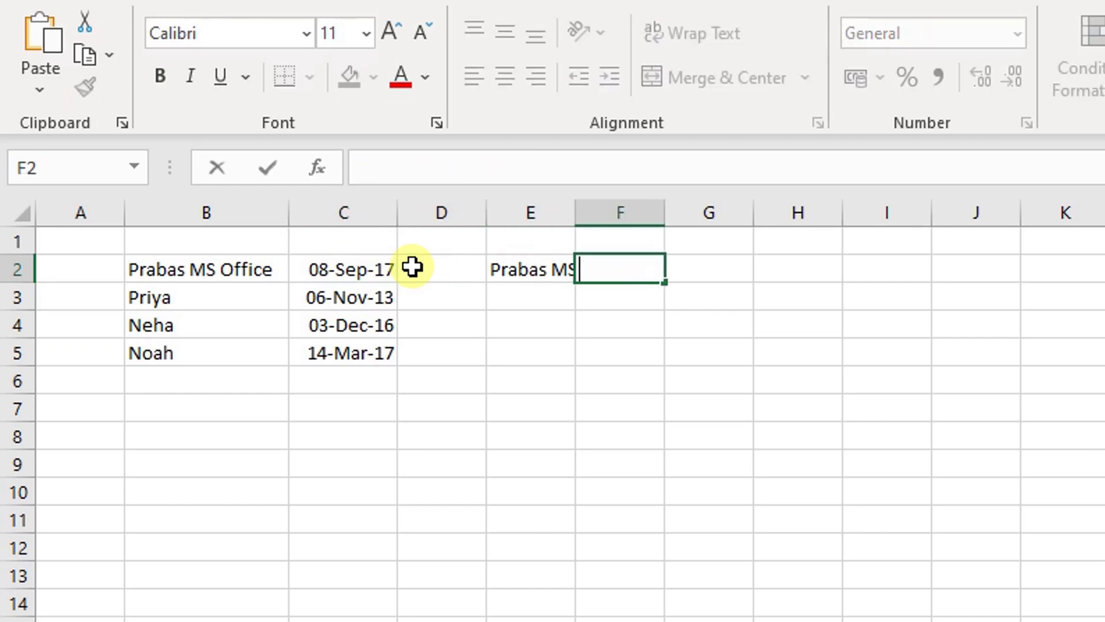
key(Escape)
key(Left)
key(F2)
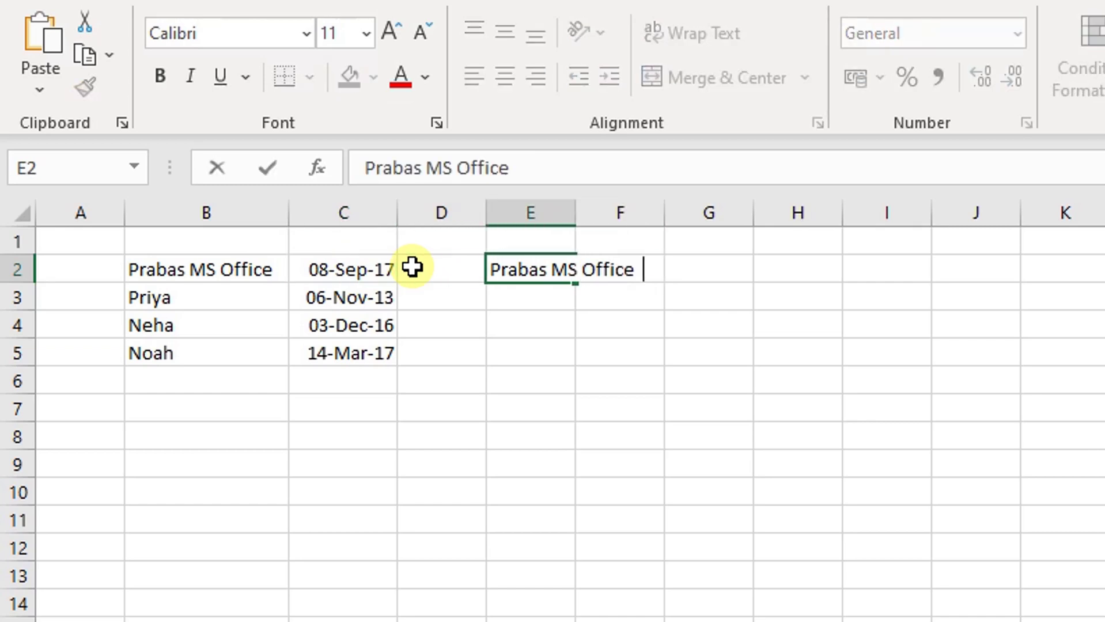
key(ctrl+v)
key(Return)
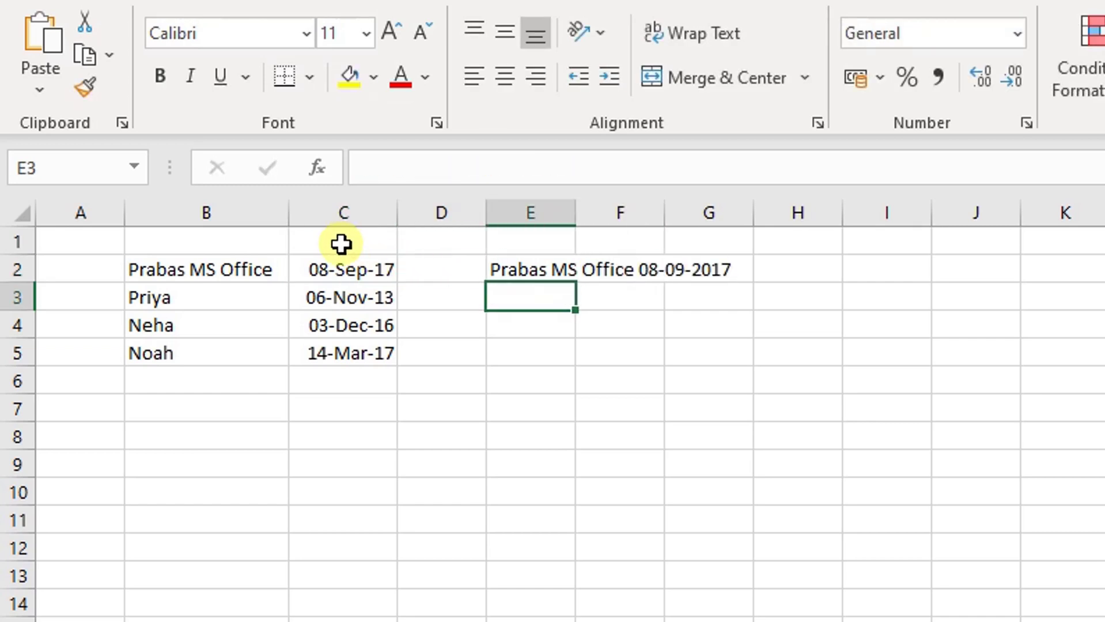
Step: Move the combined name and date from E2 to I2
click(500, 268)
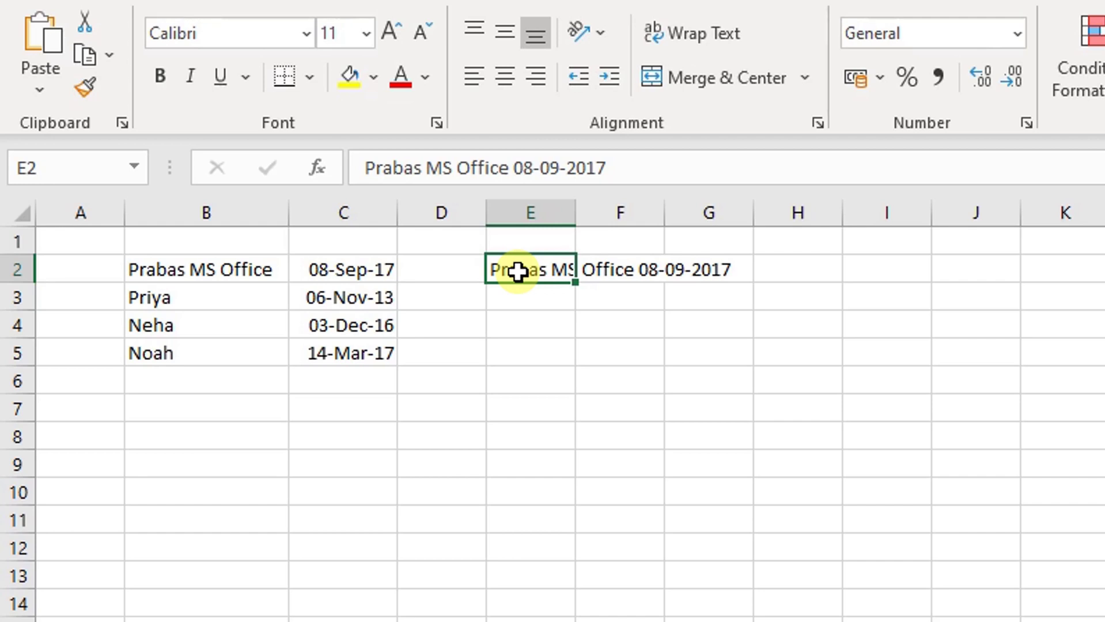
drag(574, 266, 866, 277)
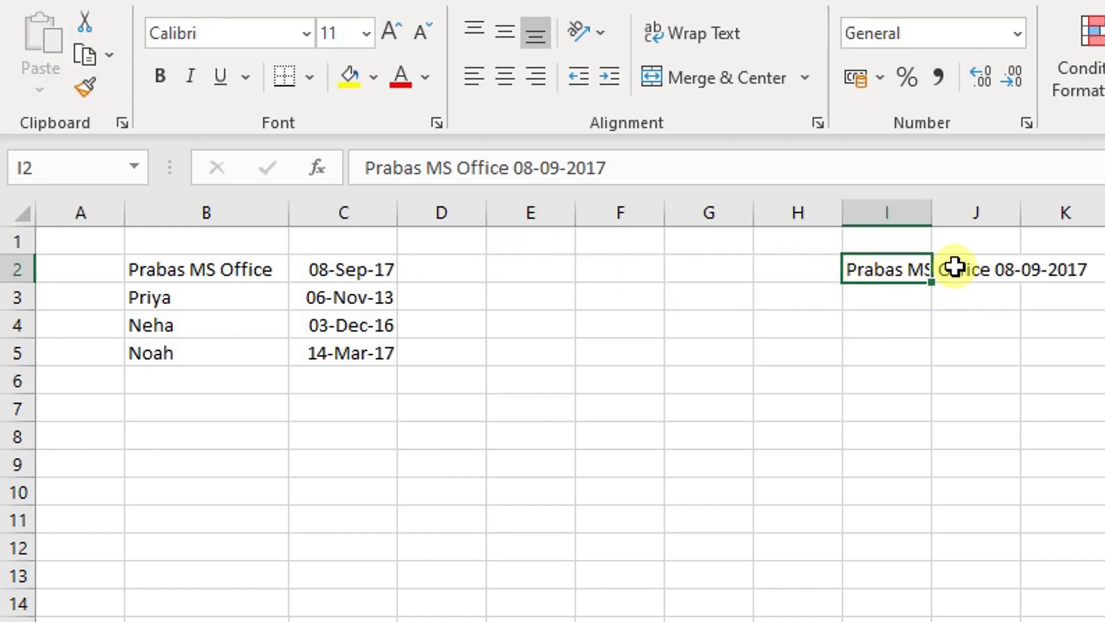
click(460, 274)
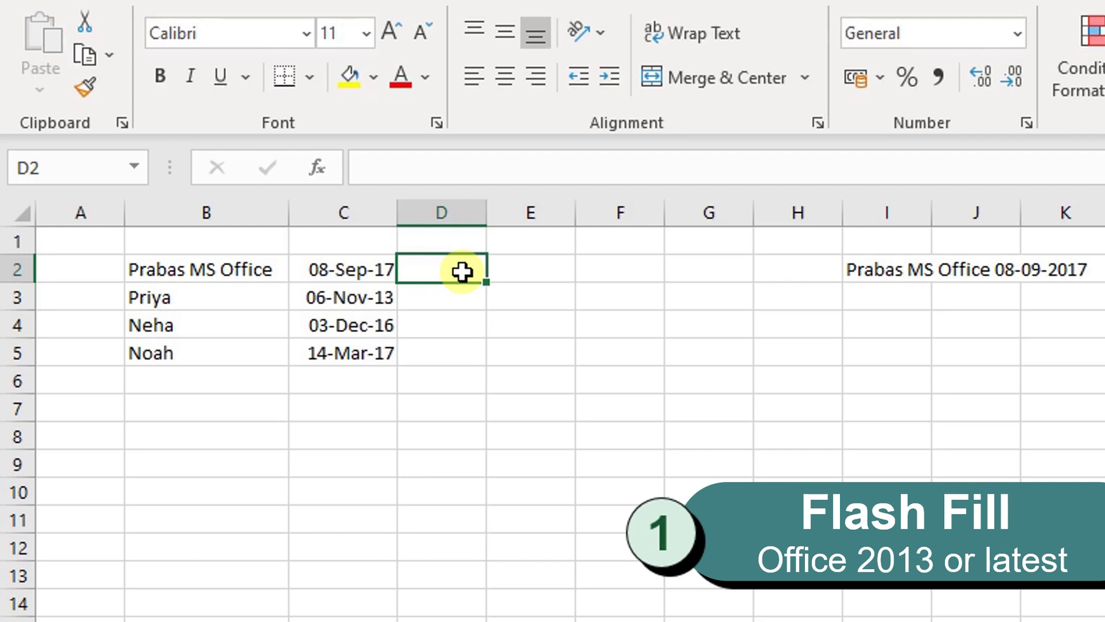
Step: Type the example Prabas MS Office 08-Sep-17 into D2
text(Pra)
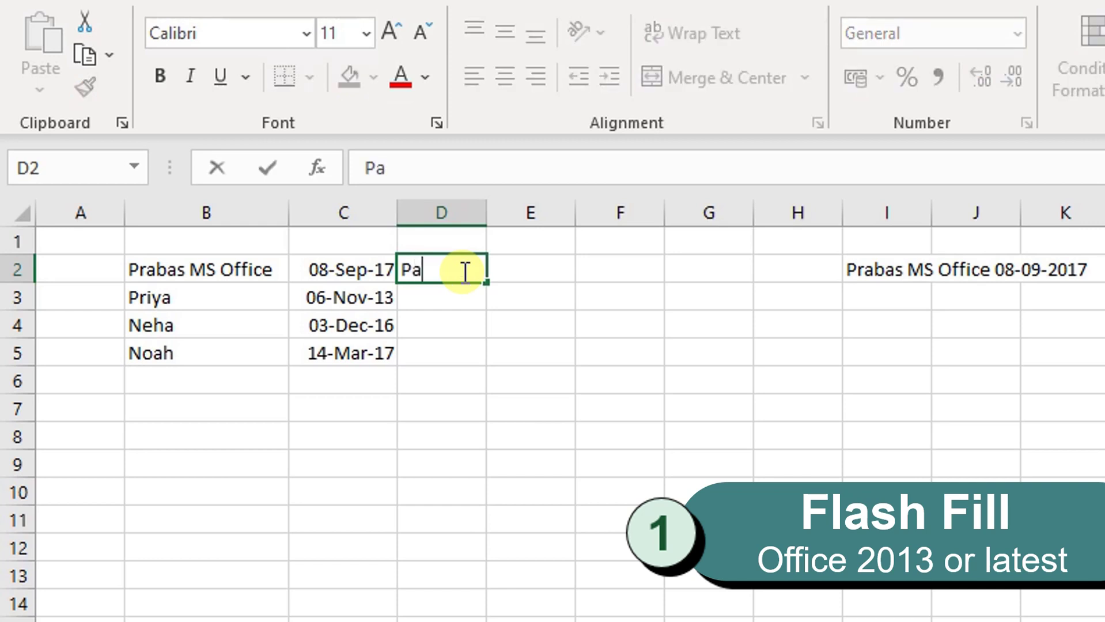
key(BackSpace)
text(rabas)
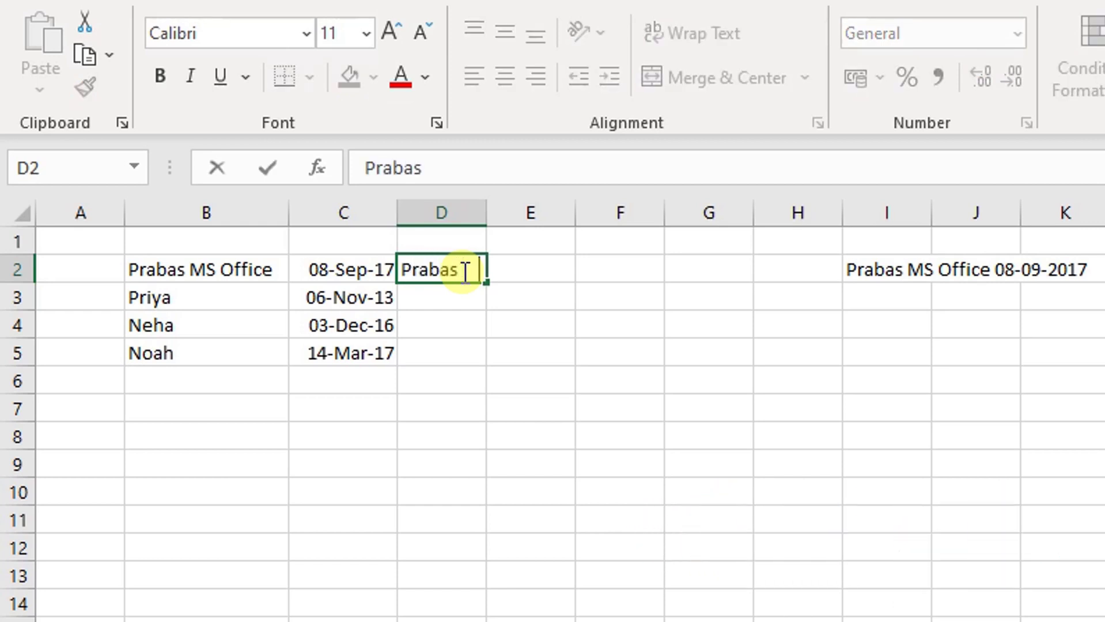
text( MS OPf)
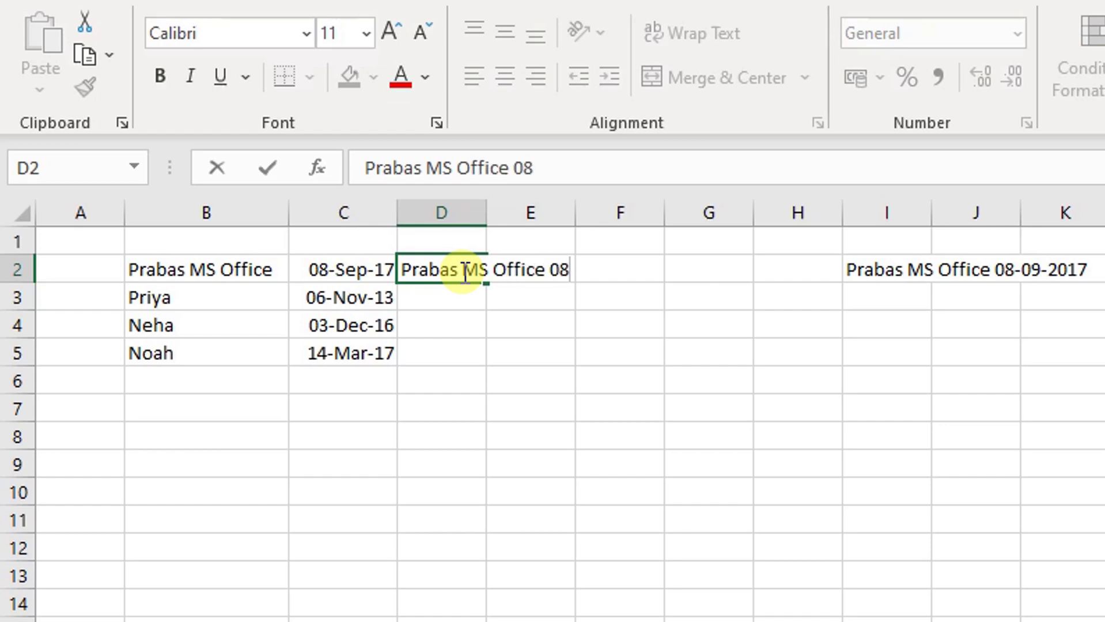
text(eep)
key(BackSpace)
key(BackSpace)
text(p-17)
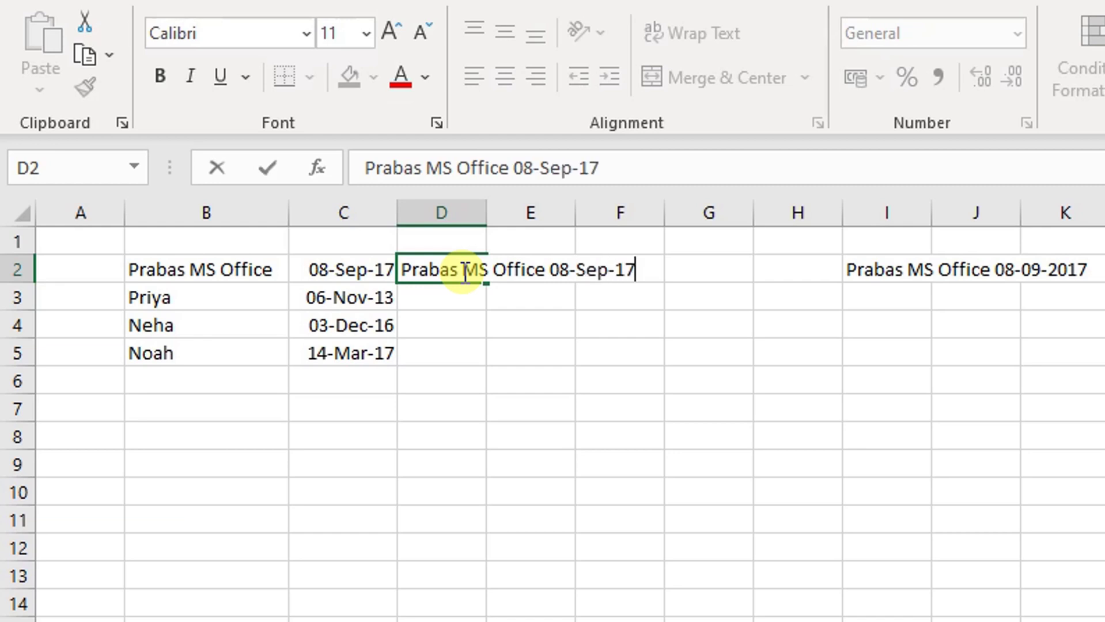
key(Return)
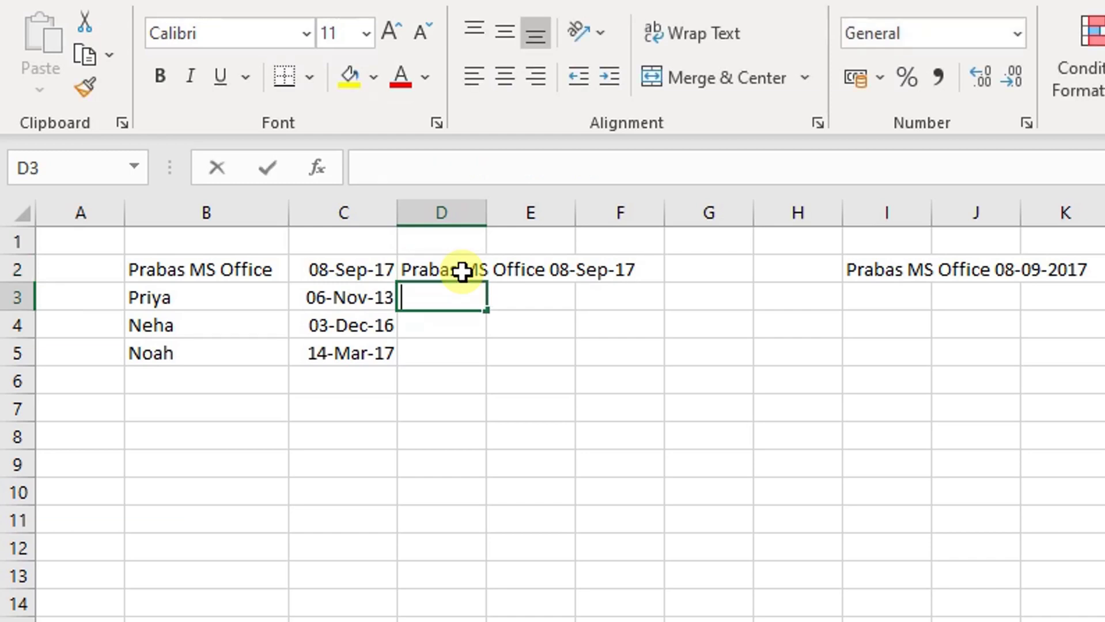
Step: Start the next entry in D3 and accept Flash Fill for D3:D5
text(P)
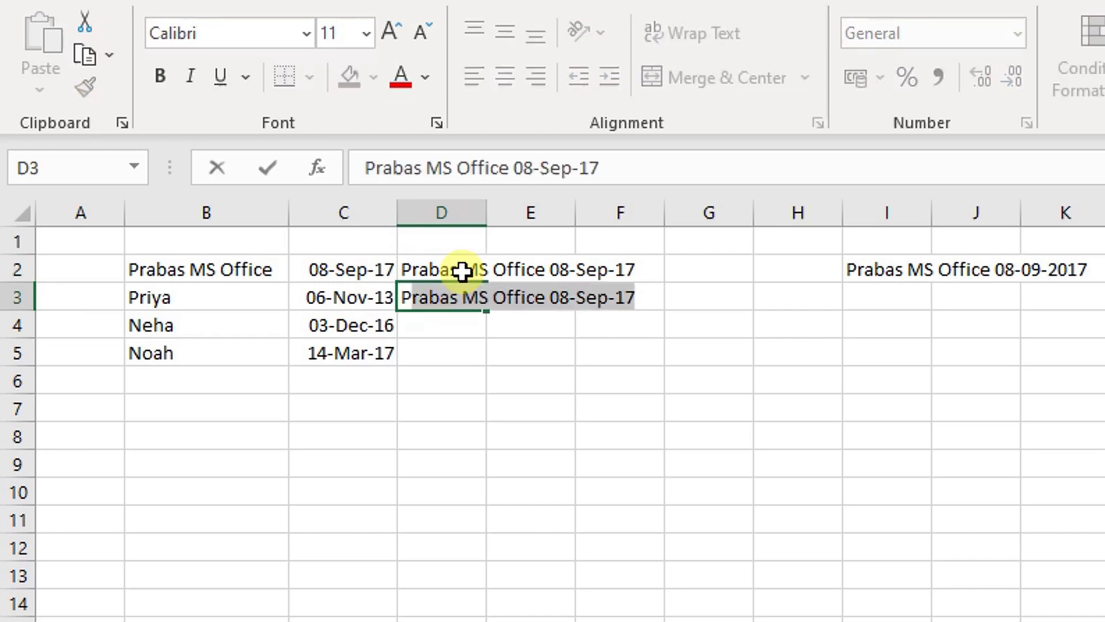
text(riya 06-Nov-13)
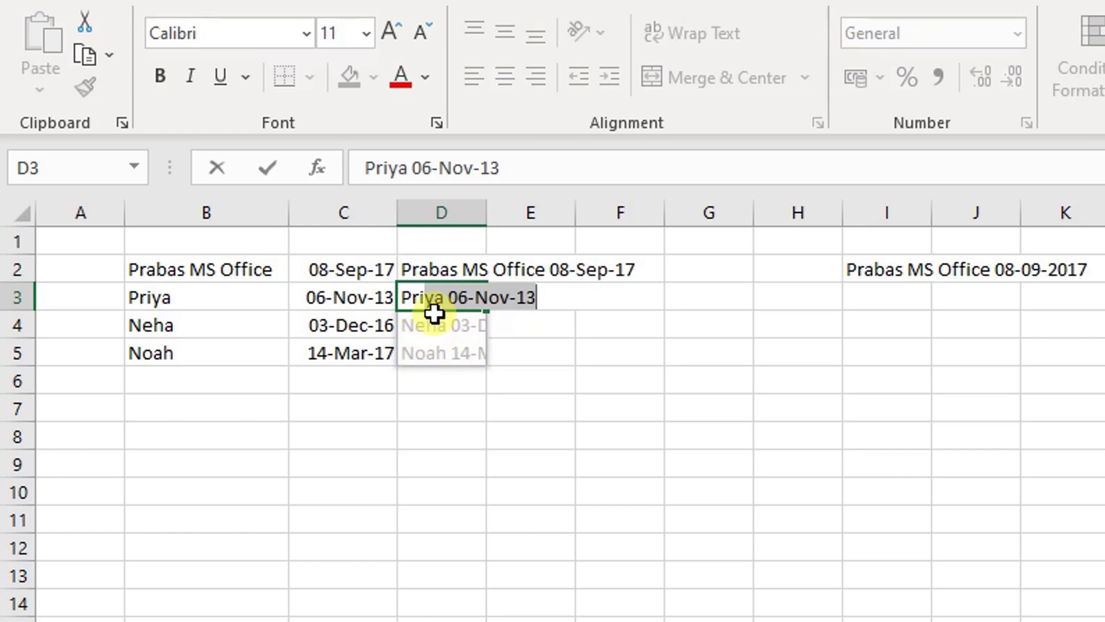
key(Return)
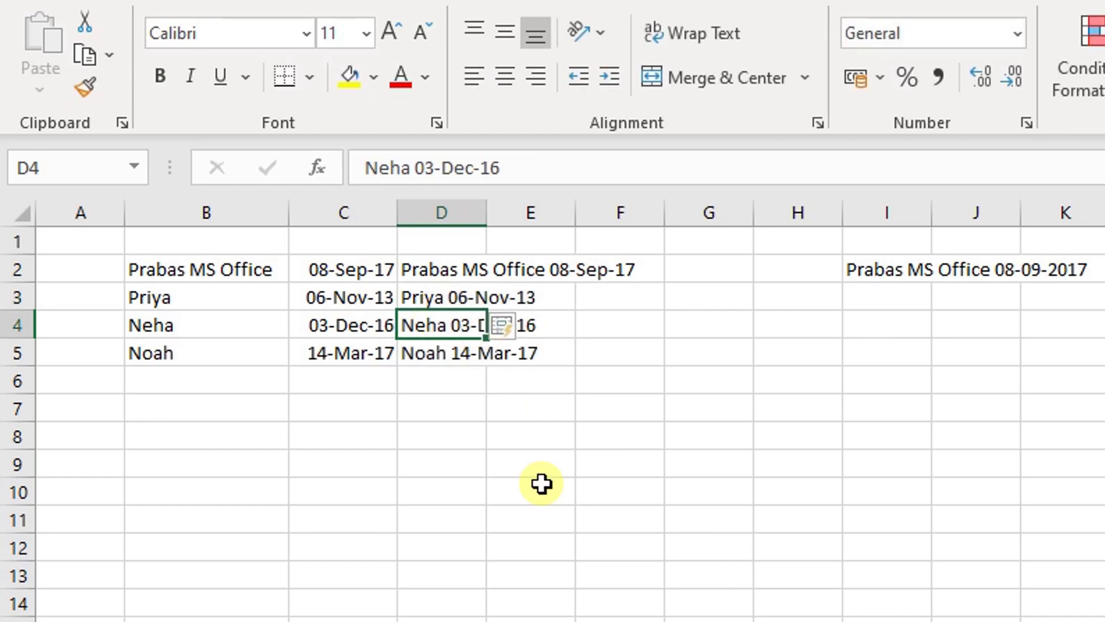
click(516, 448)
click(470, 273)
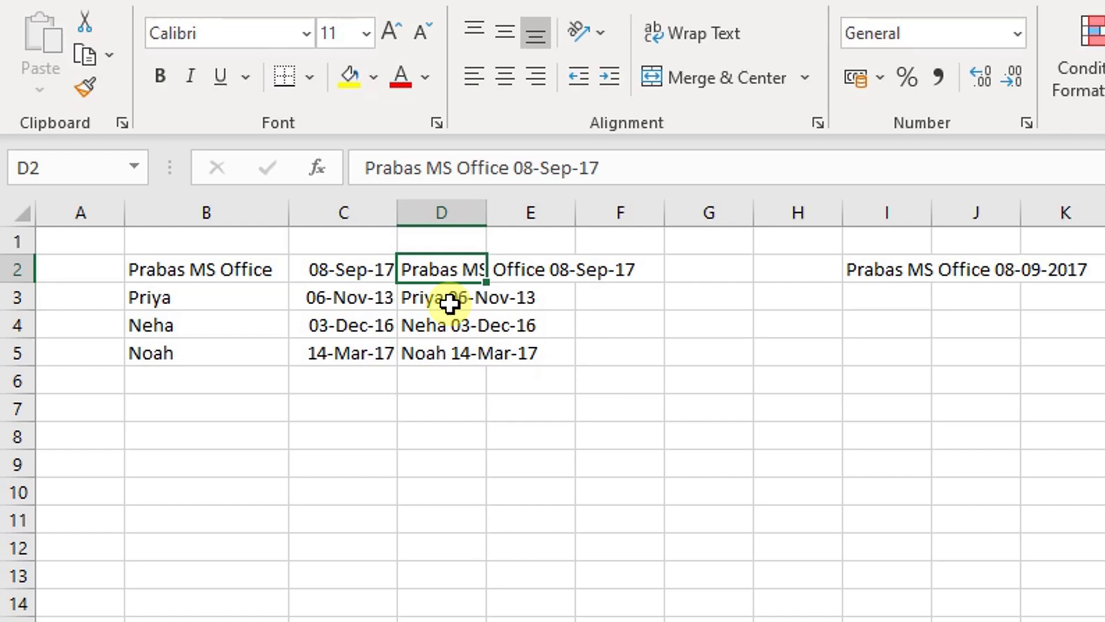
Step: Autofit column D and enter =B2&C2 in E2, giving Prabas MS Office42986
double_click(486, 213)
click(701, 264)
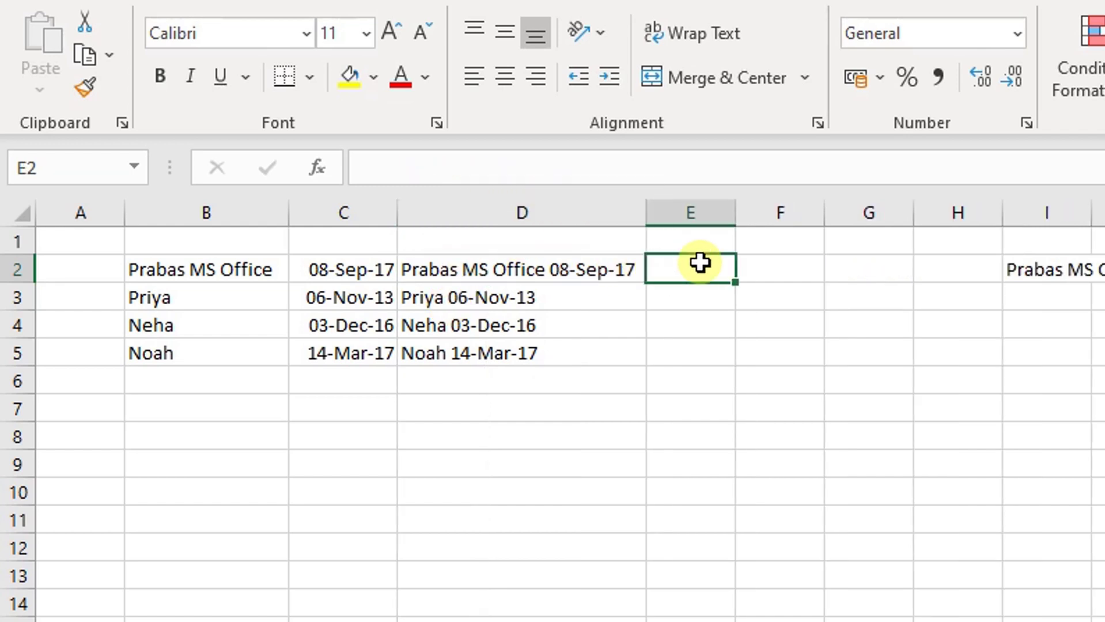
text(=)
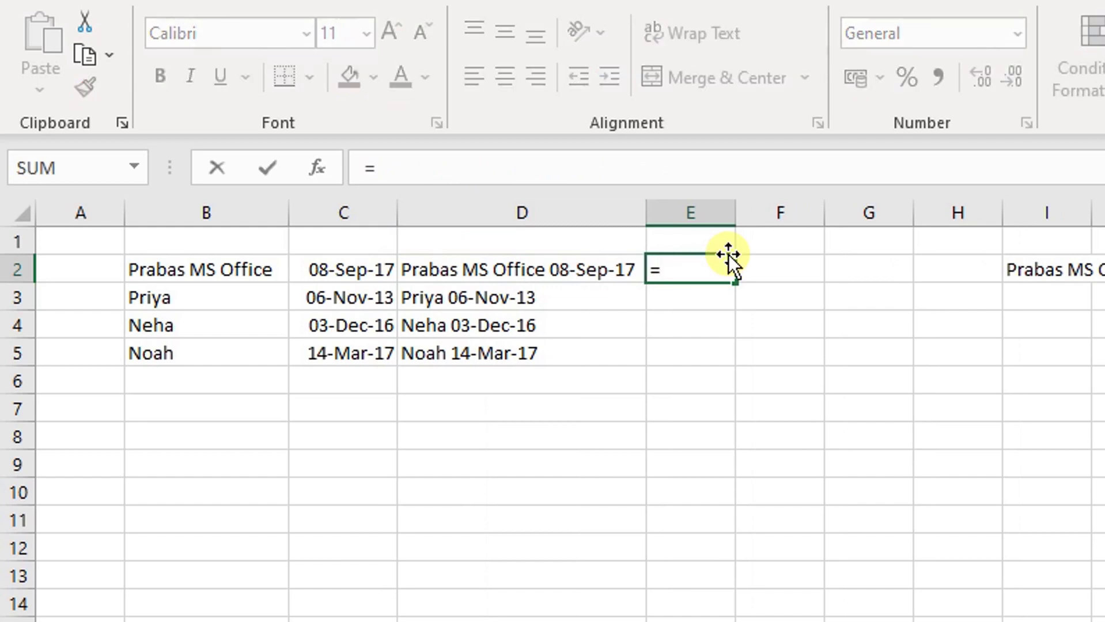
key(Left)
key(Left)
key(Left)
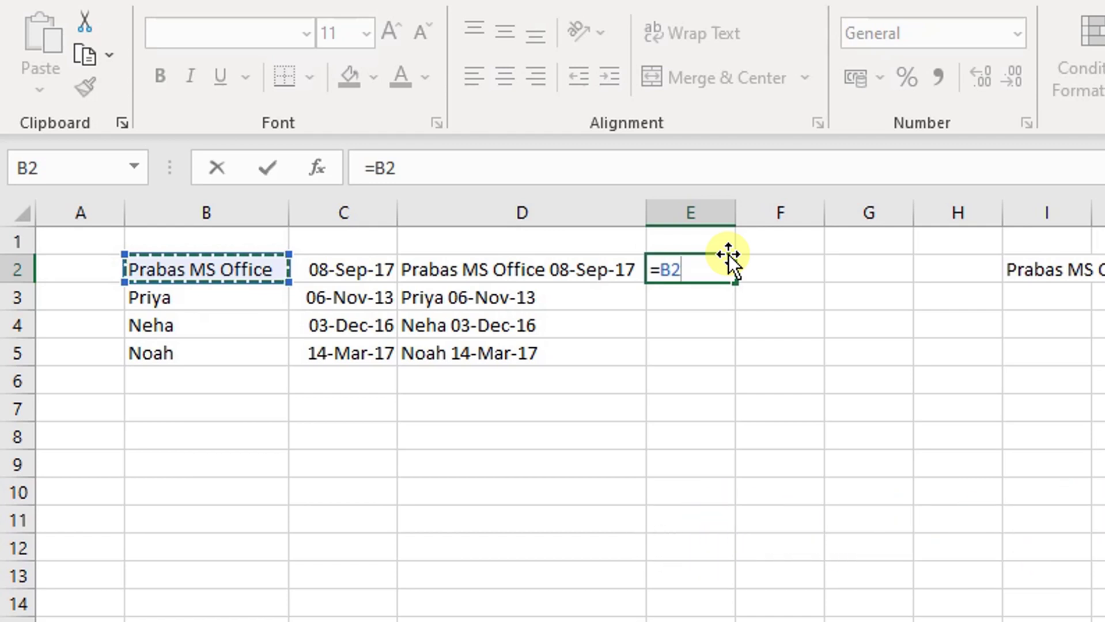
text(&)
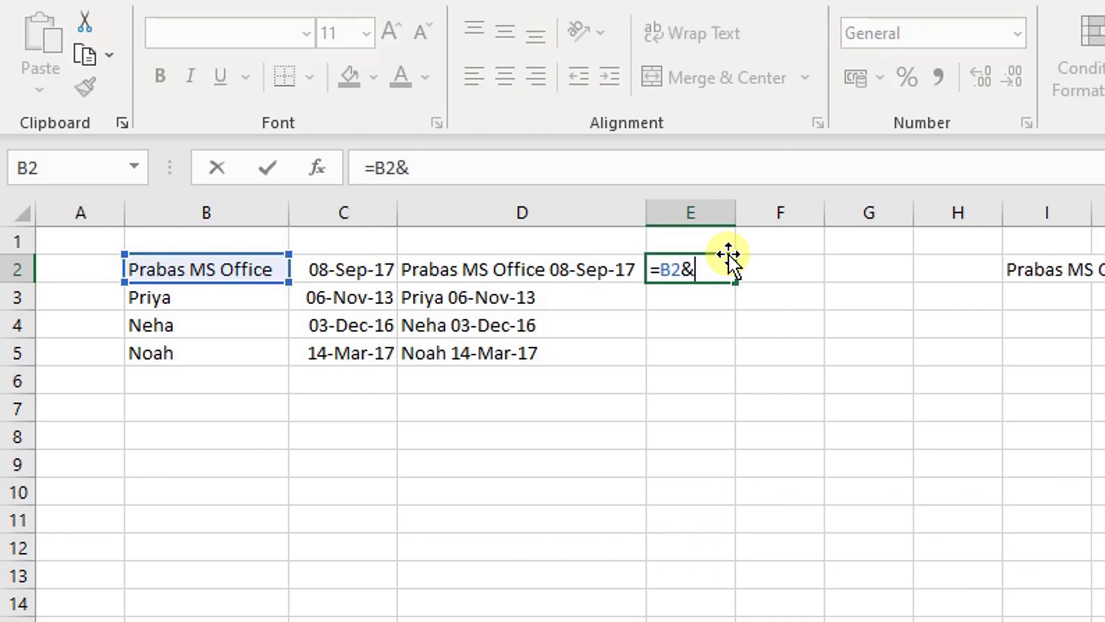
key(Left)
key(Left)
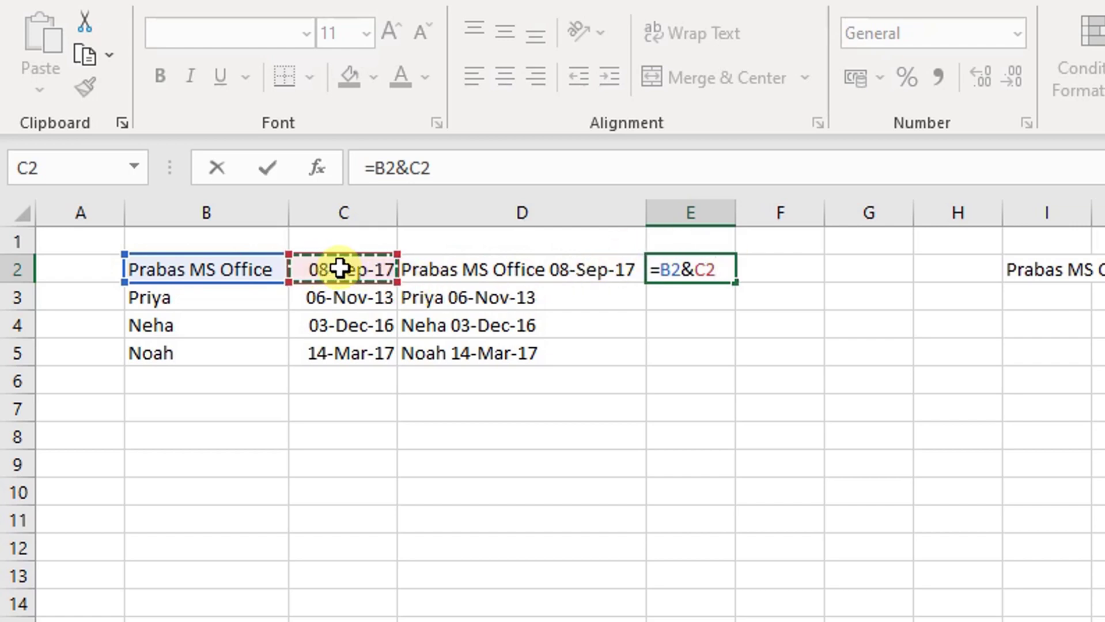
key(Return)
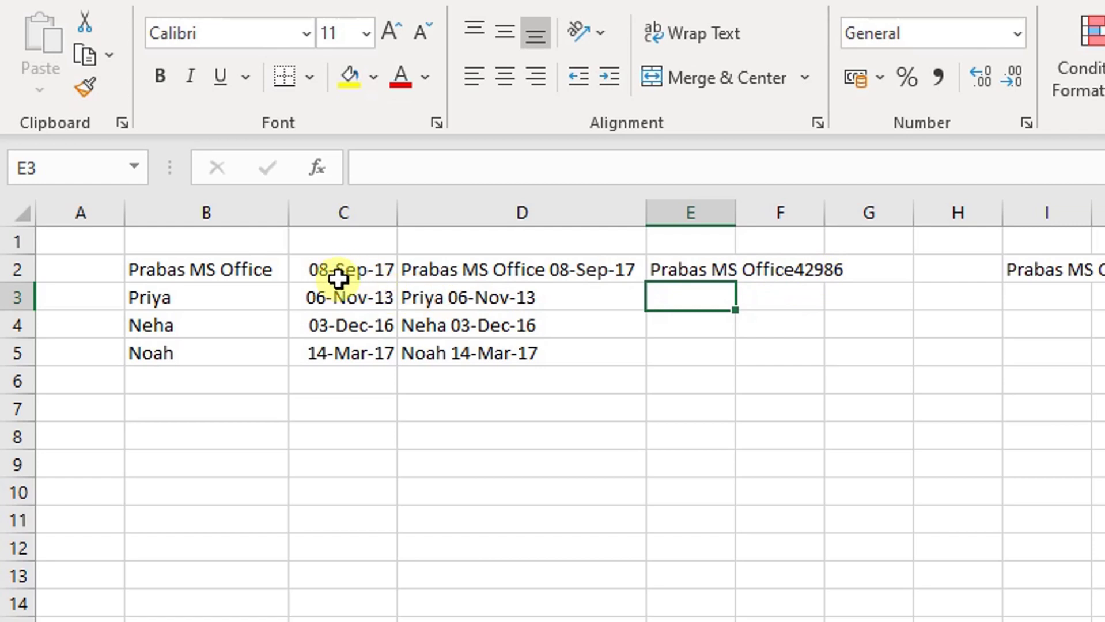
Step: Wrap C2 in TEXT with dd-mmm-yy format in E2's formula
double_click(675, 270)
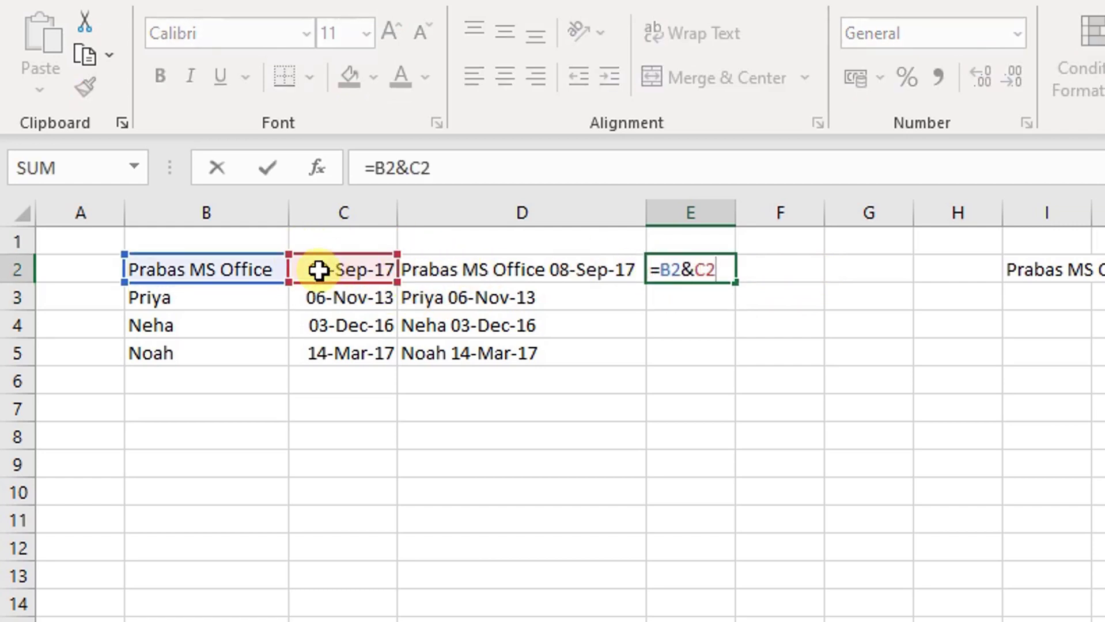
click(694, 270)
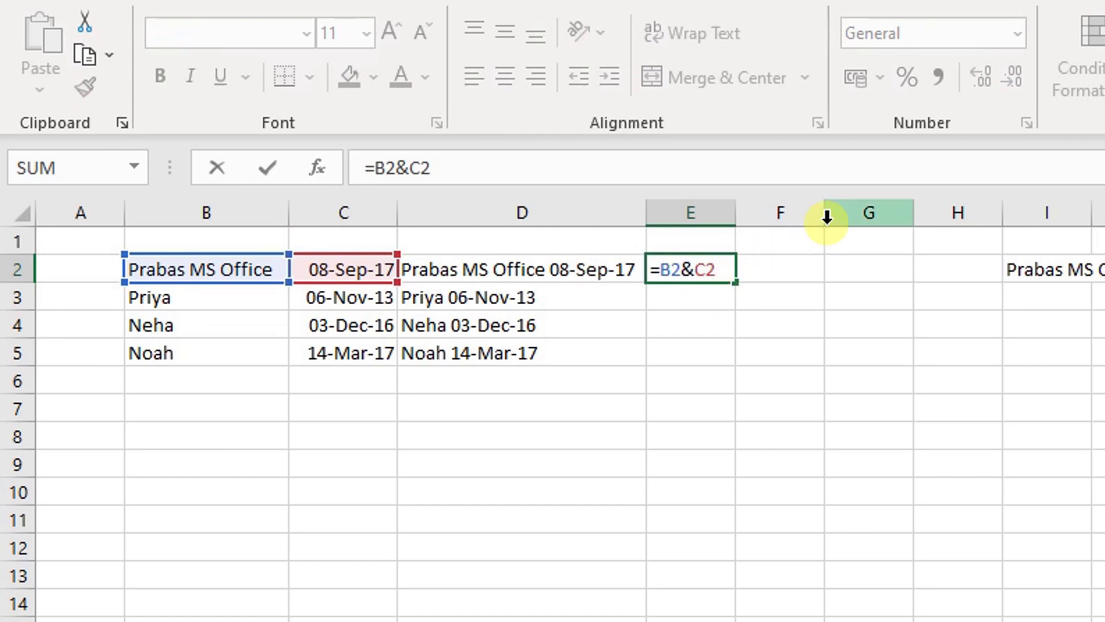
text(tex)
key(Tab)
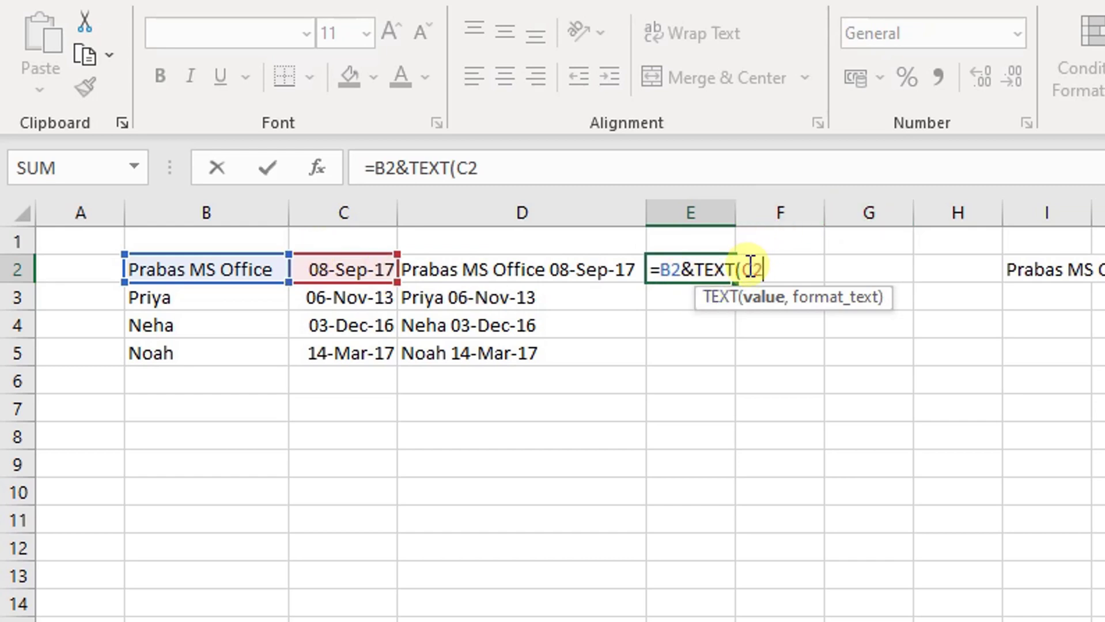
text(,"dd-mmm-yy)
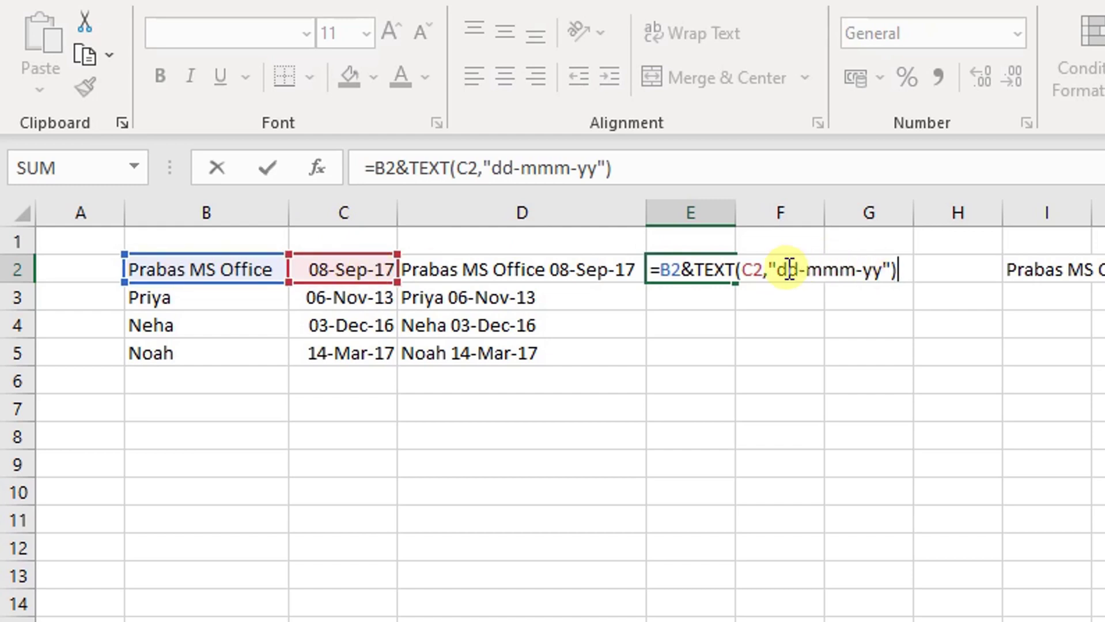
key(Return)
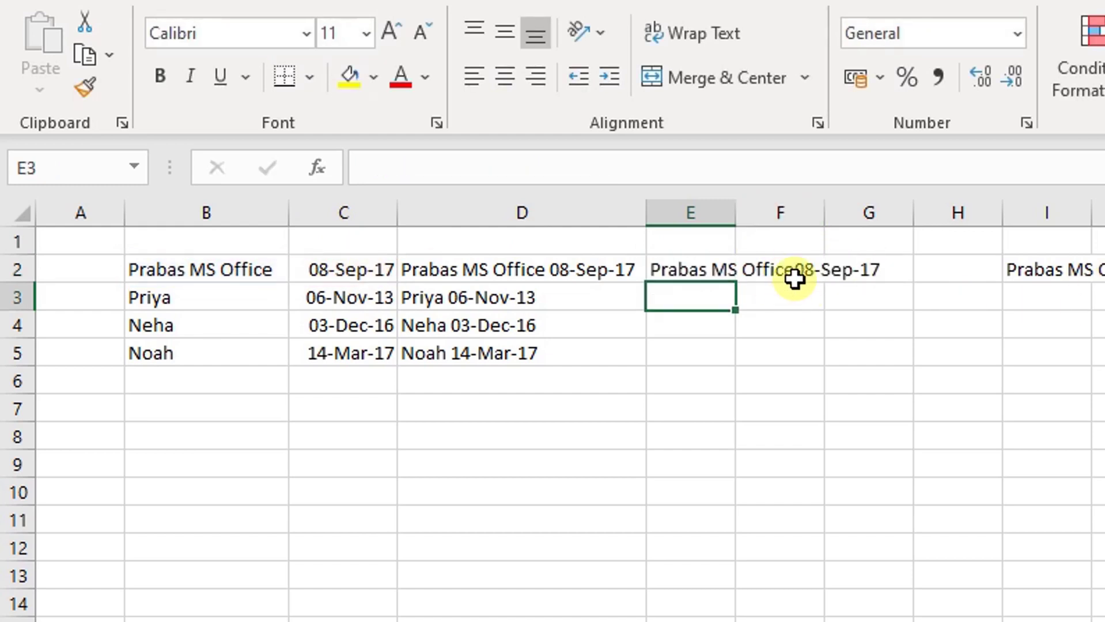
Step: Insert a " - " separator before TEXT in E2's formula
double_click(670, 272)
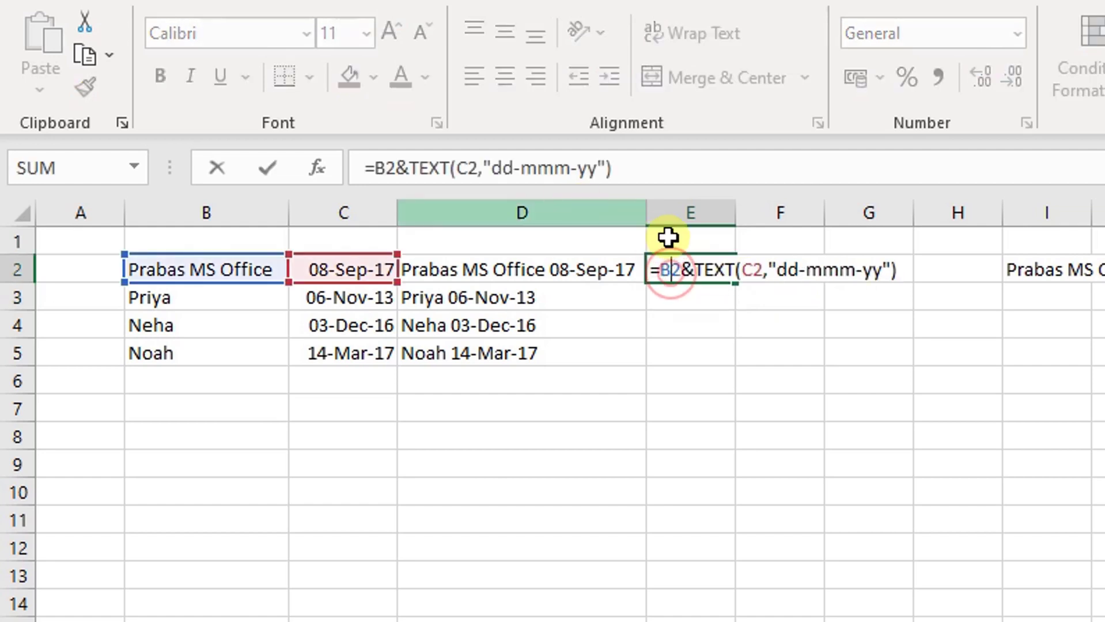
click(700, 268)
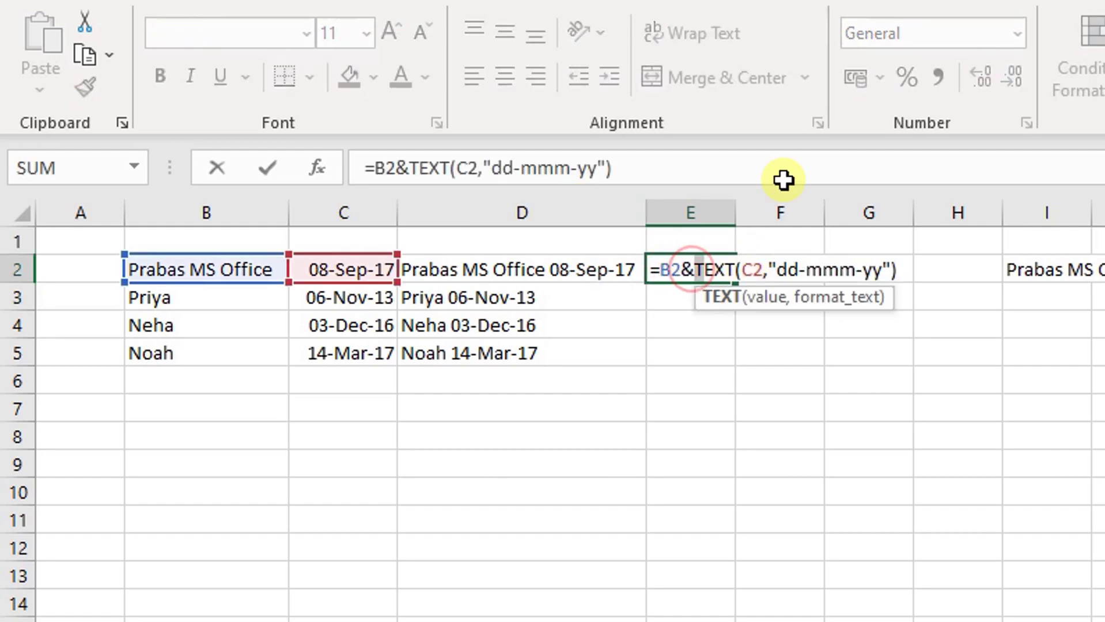
key(Left)
text(" )
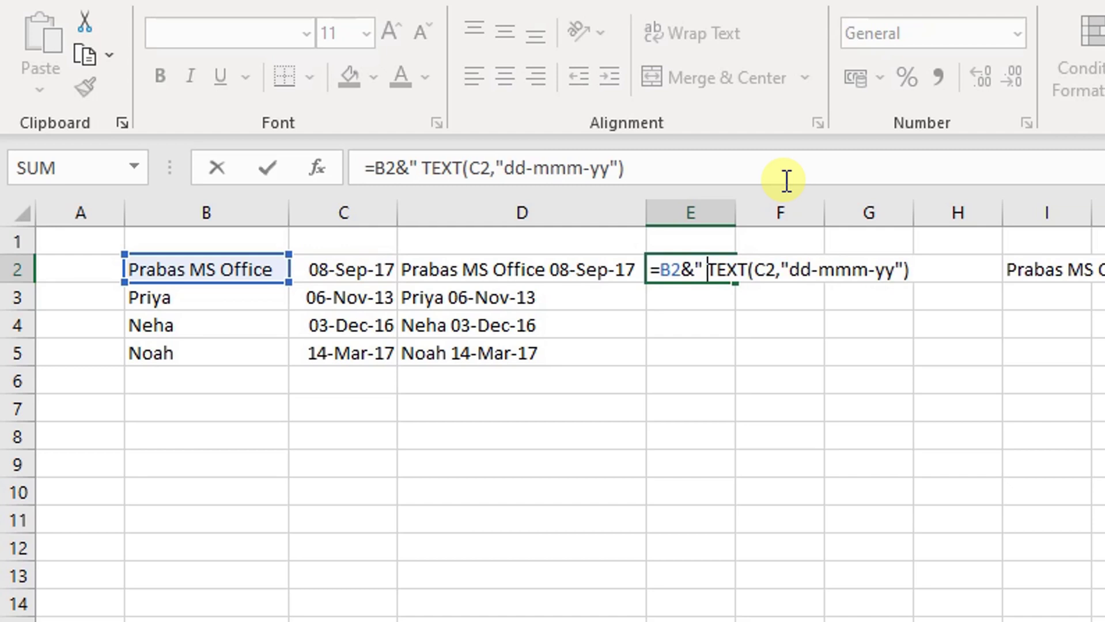
text(-)
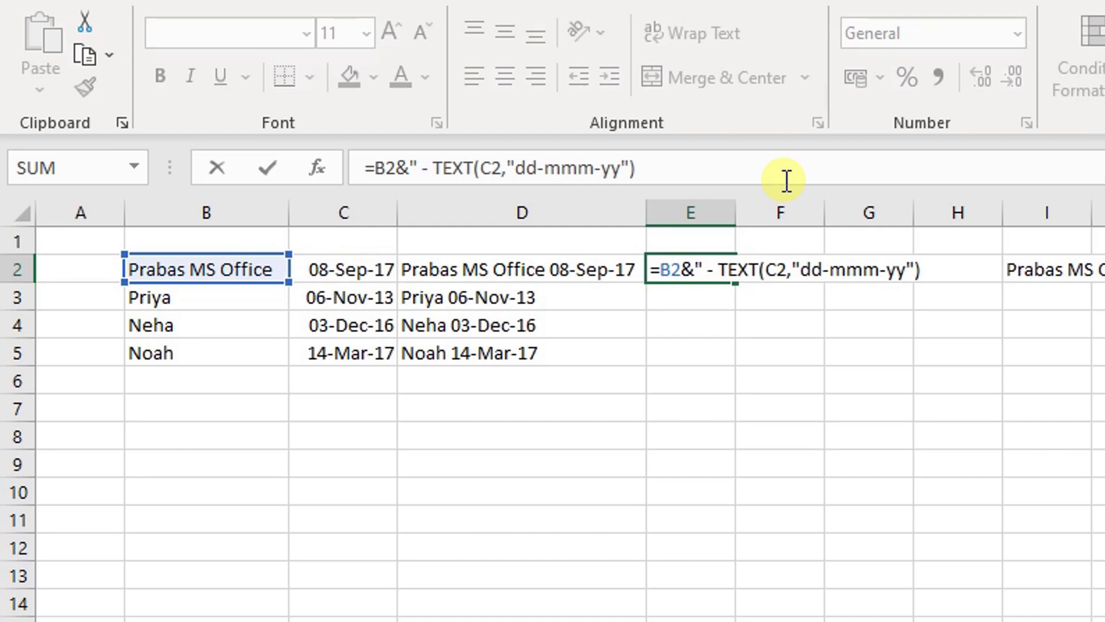
text( "&)
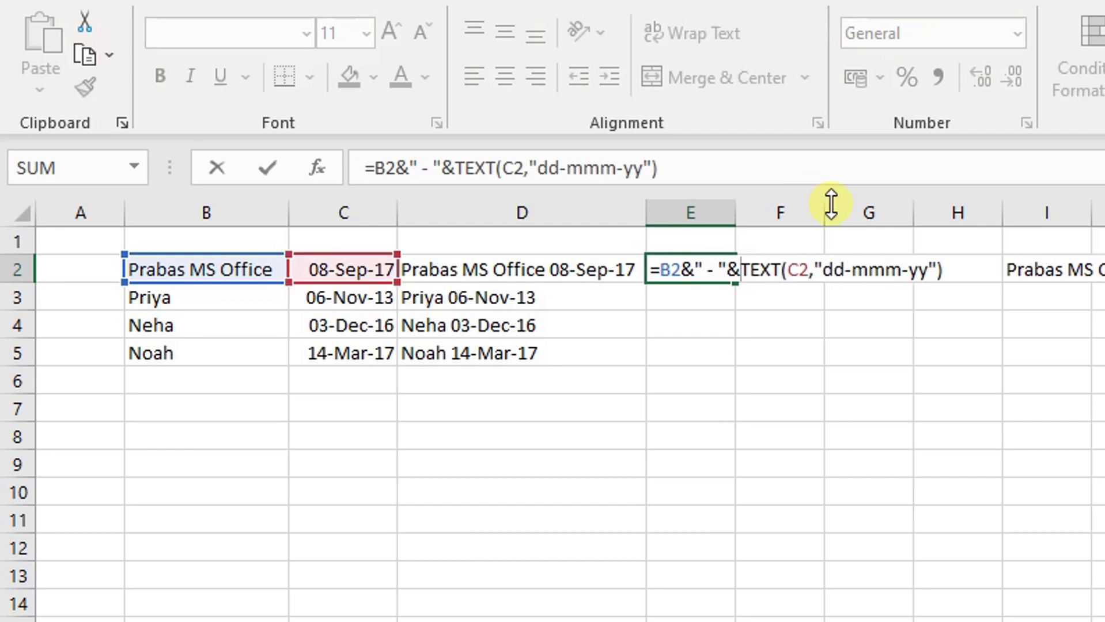
key(Return)
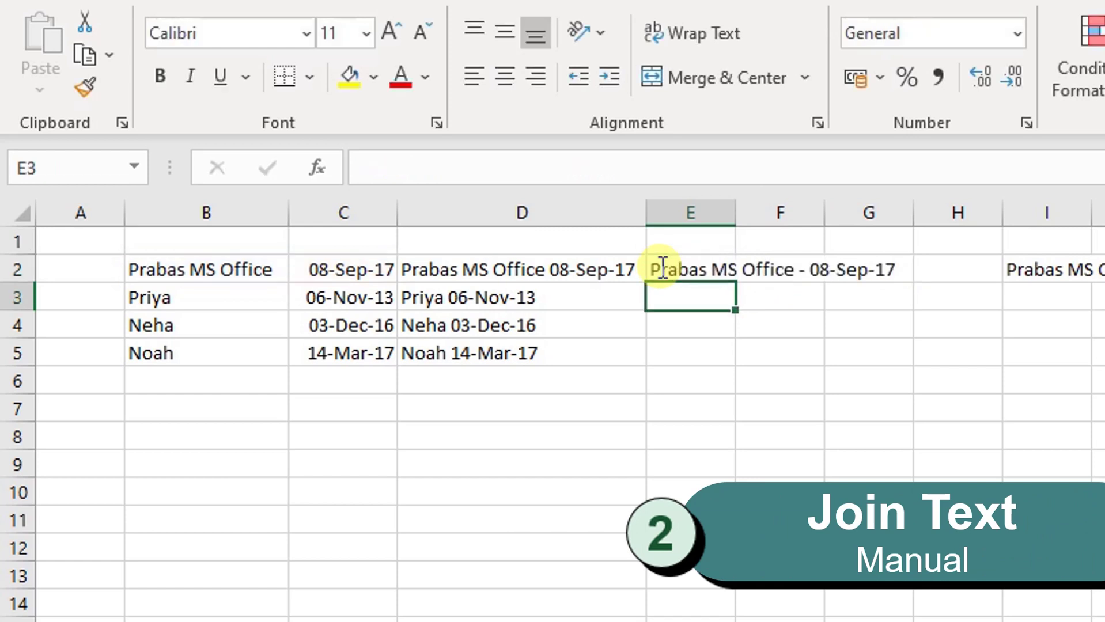
Step: Fill E2's formula down to E5 and check the results
click(700, 267)
drag(733, 282, 709, 363)
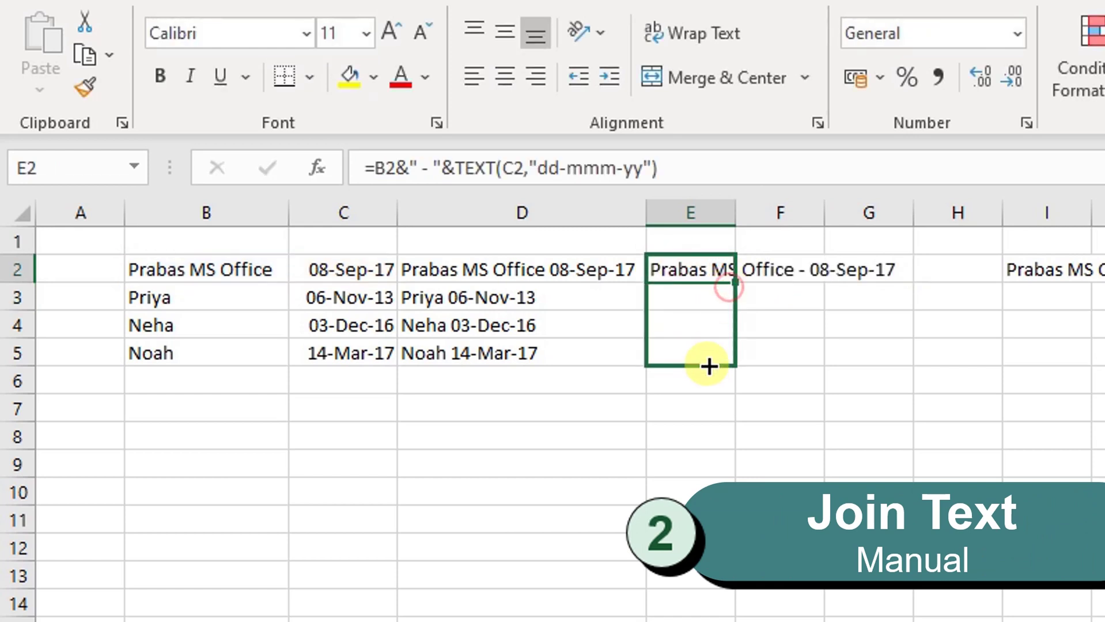
click(765, 303)
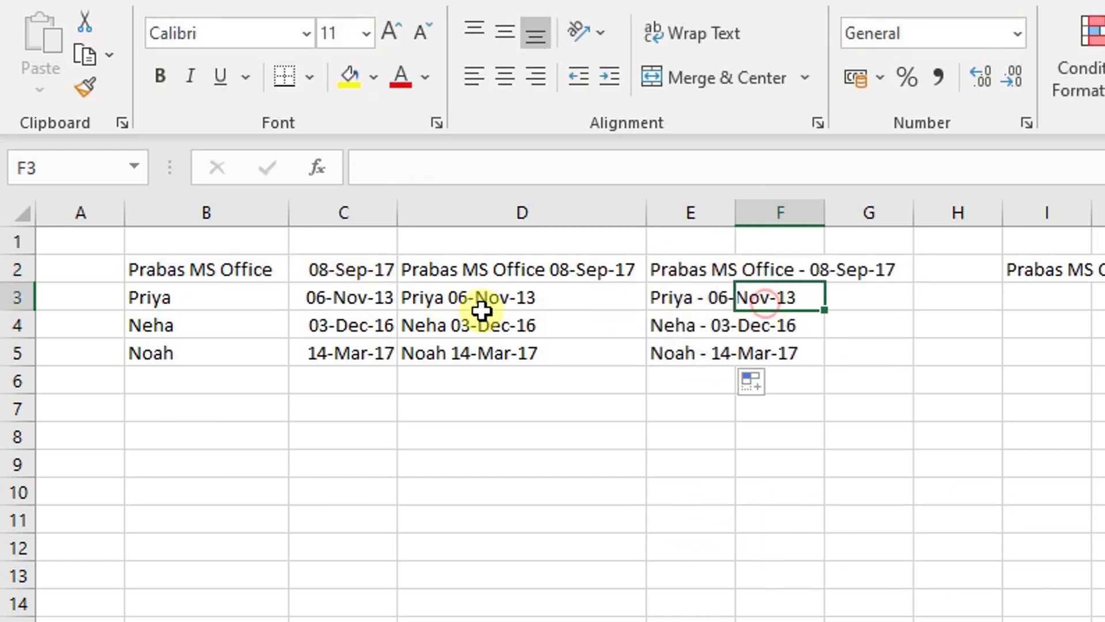
click(774, 395)
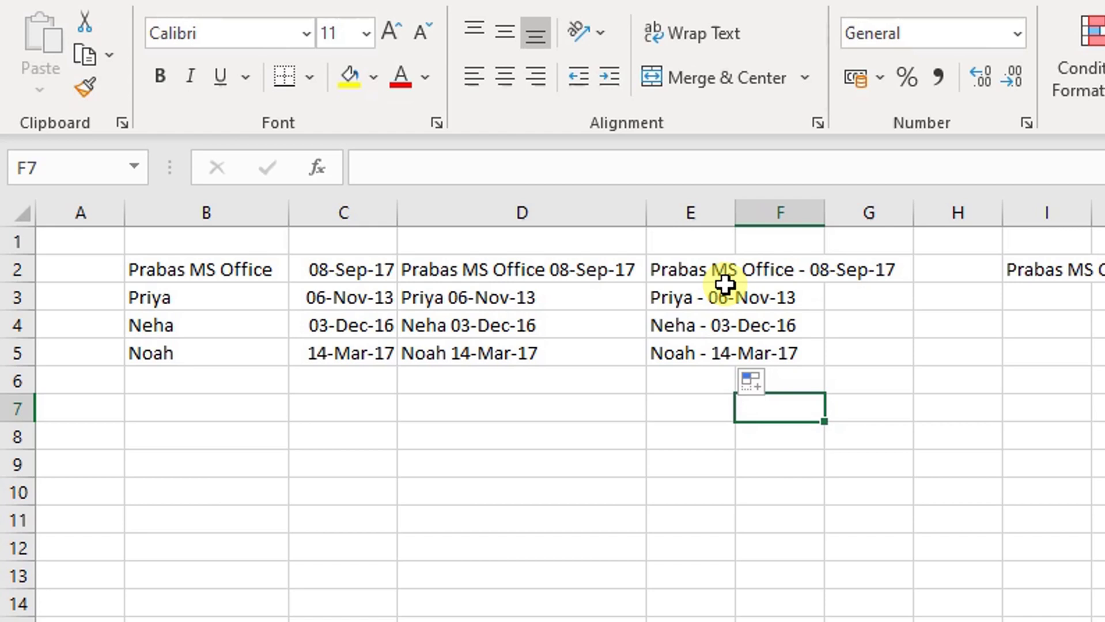
click(686, 271)
Step: Enter header 1 in D1, centered with yellow fill
click(565, 278)
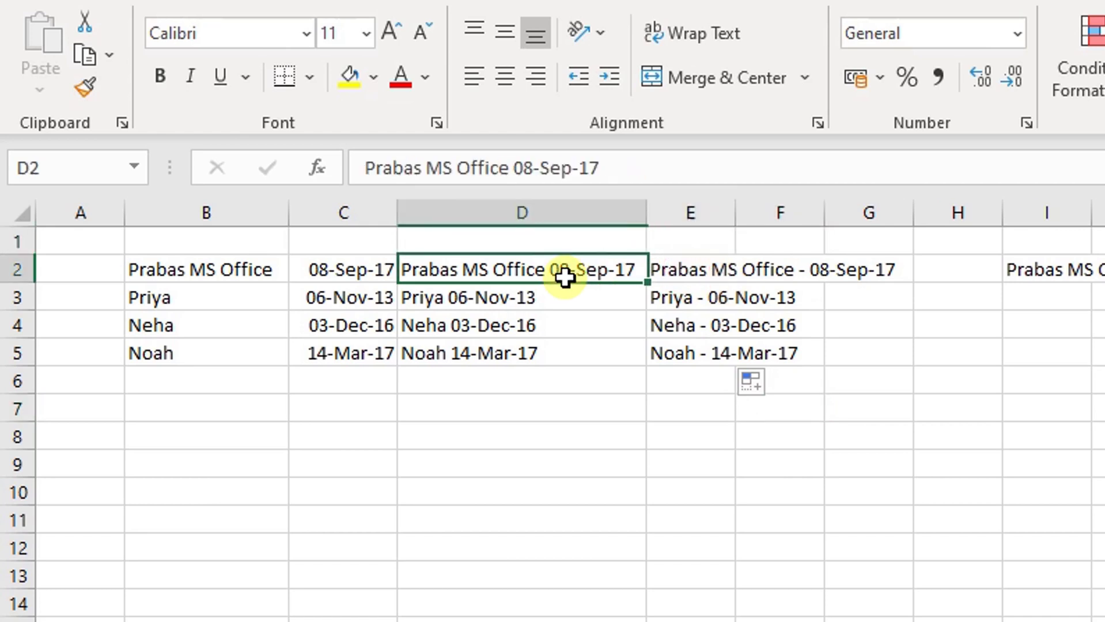
click(568, 239)
text(1)
key(Tab)
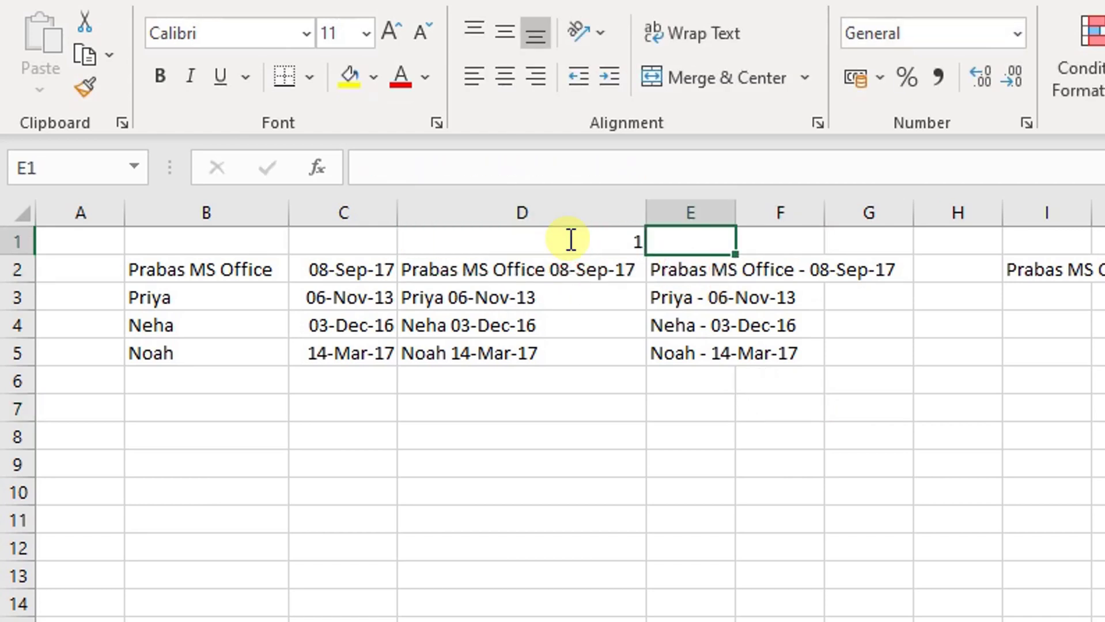
click(569, 239)
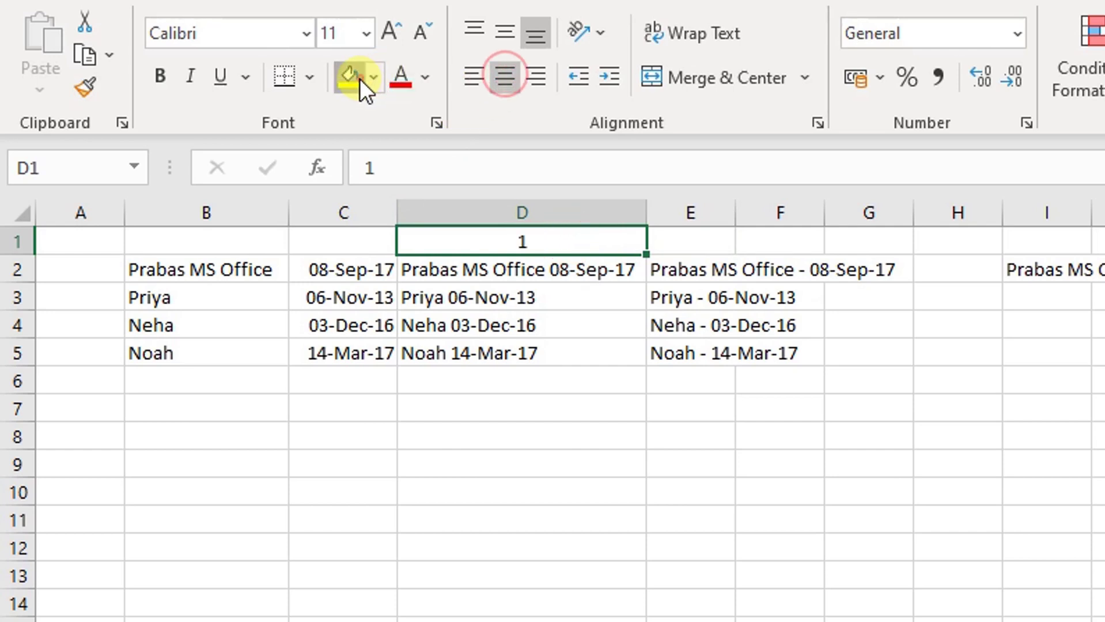
click(350, 77)
click(704, 235)
Step: Enter header 2 in E1 with yellow fill and widen column E
text(2)
key(Tab)
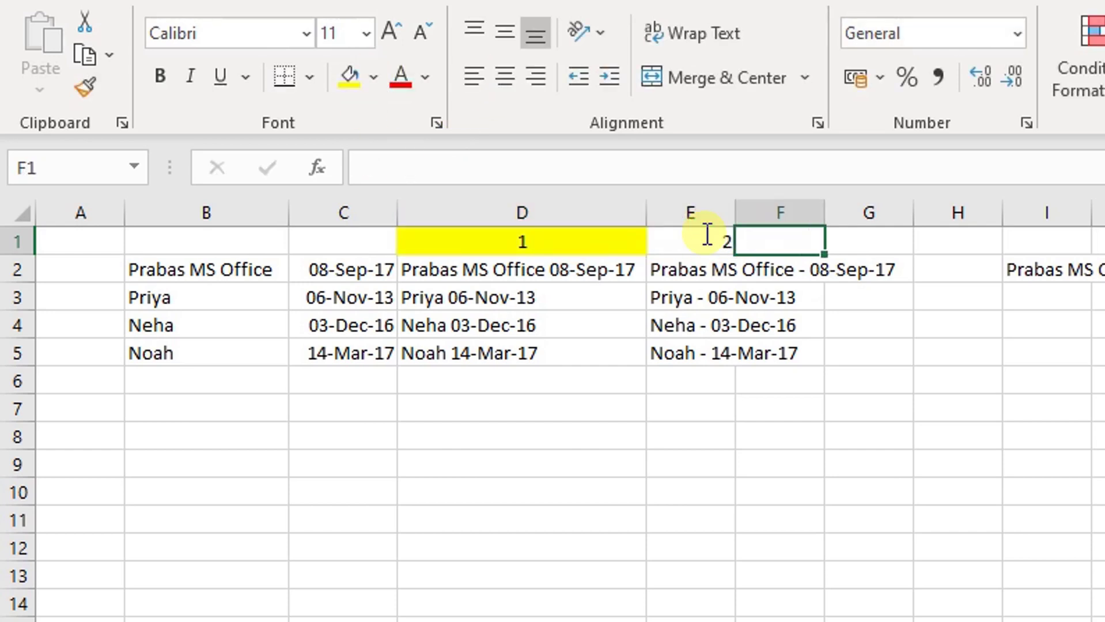
click(706, 238)
click(350, 77)
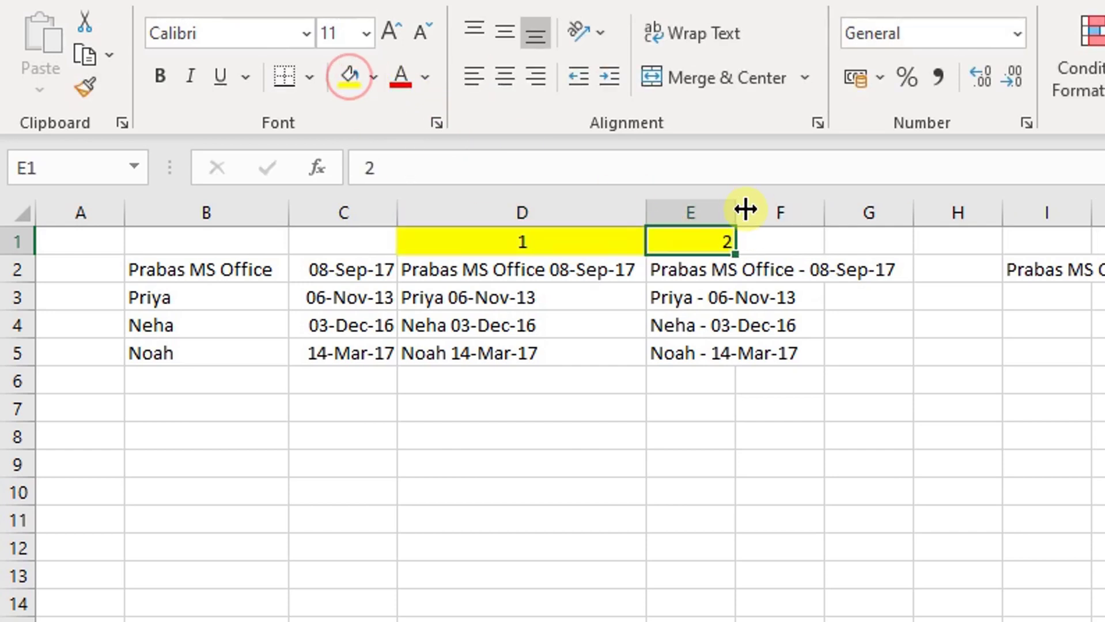
mouse_move(741, 205)
mouse_down()
mouse_move(923, 198)
mouse_move(910, 198)
mouse_up()
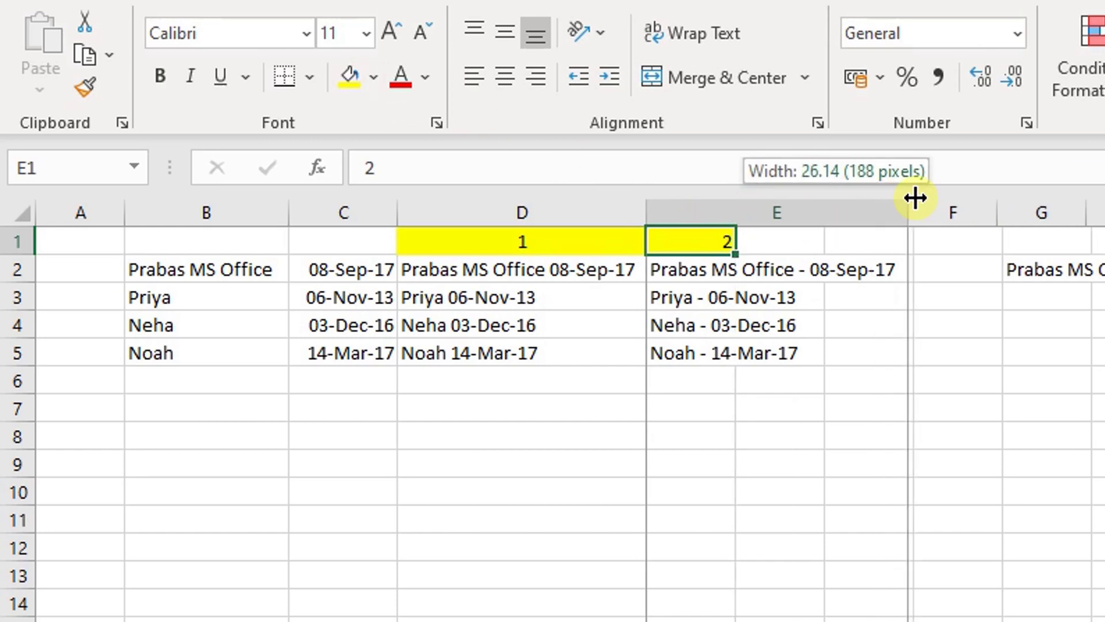
Step: Review E2's formula without changing it
click(770, 276)
double_click(766, 274)
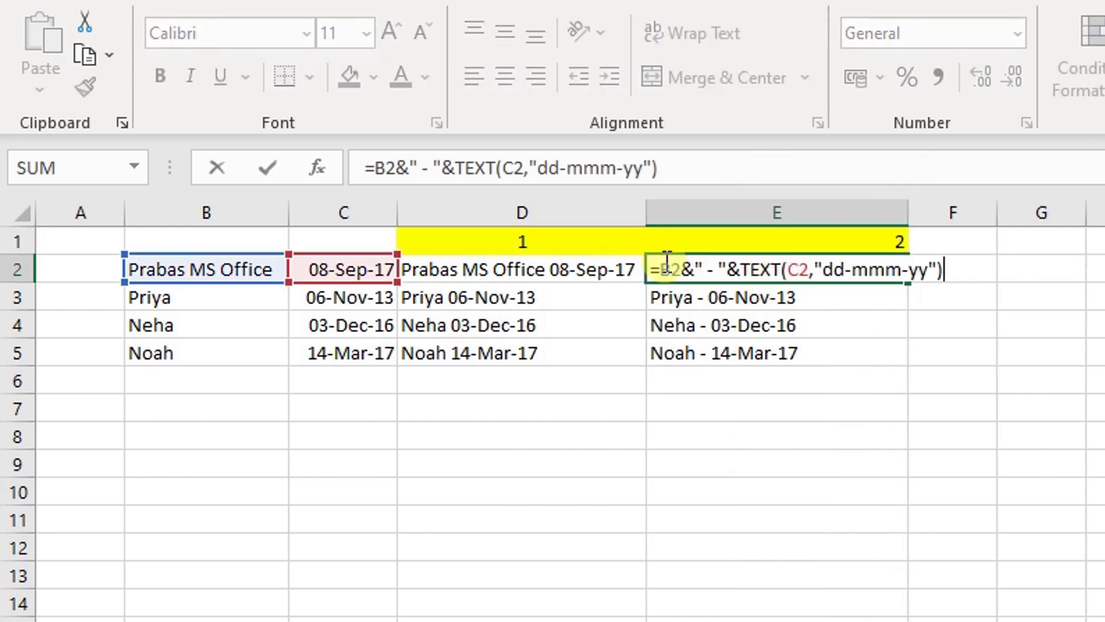
key(ctrl+Return)
Step: Enter header number 3 in F1
click(974, 263)
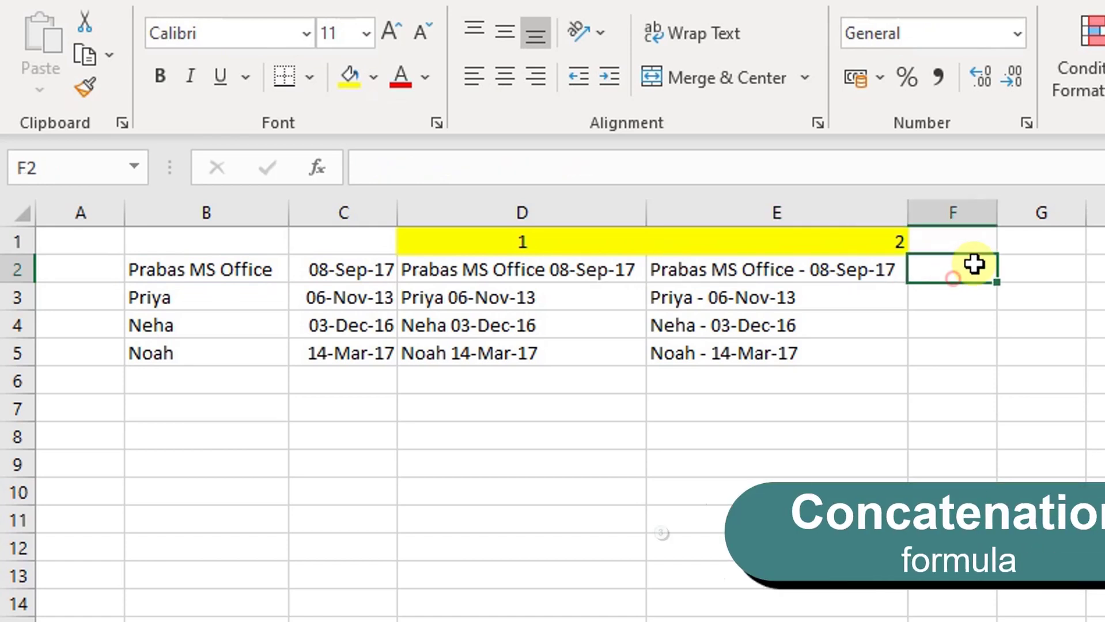
key(Up)
text(3)
key(Tab)
Step: Enter =CONCATENATE(B2,C2) in F2
click(977, 268)
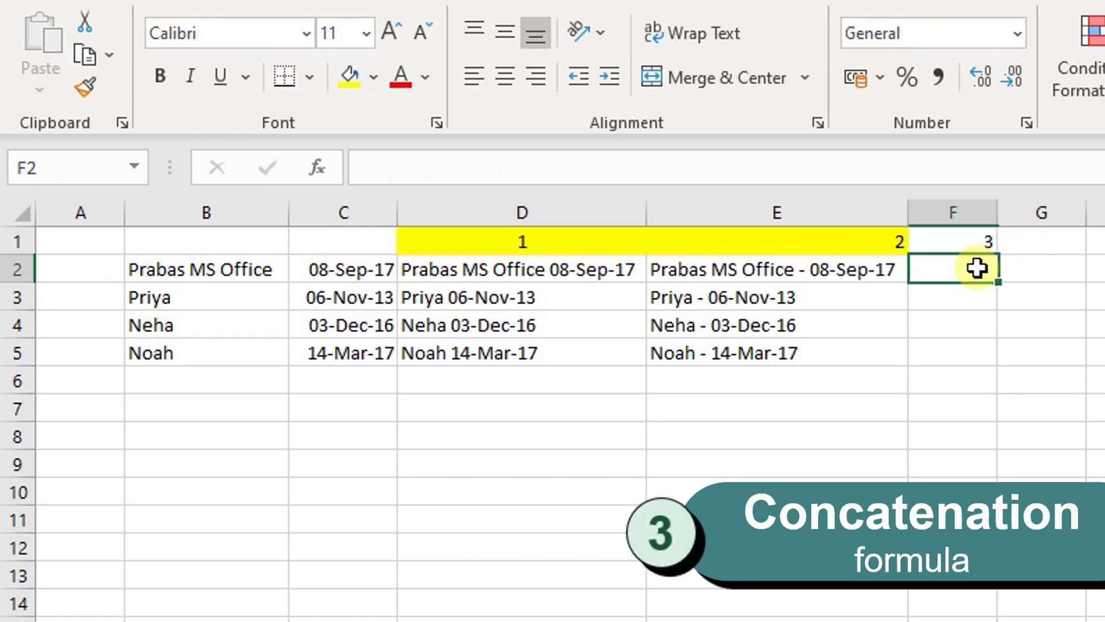
text(=c)
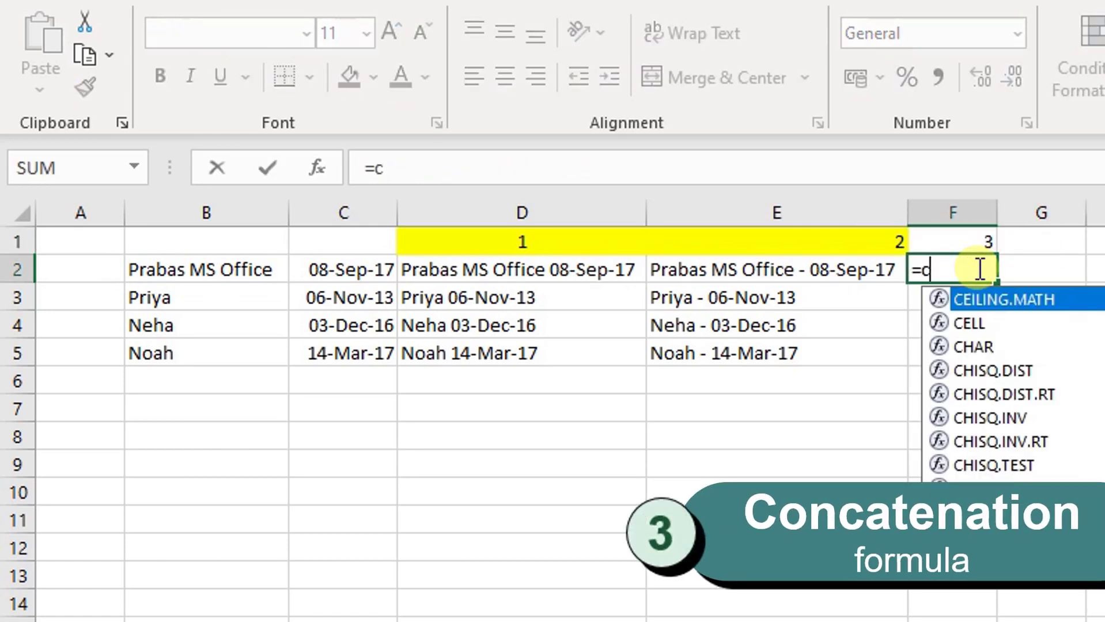
text(onca)
key(Down)
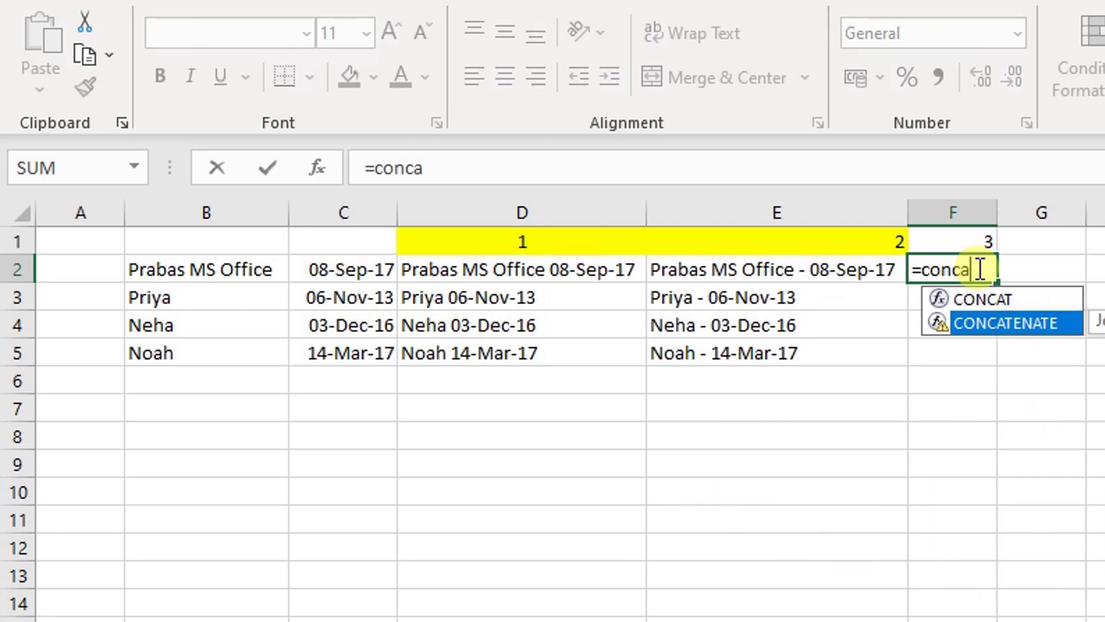
key(Tab)
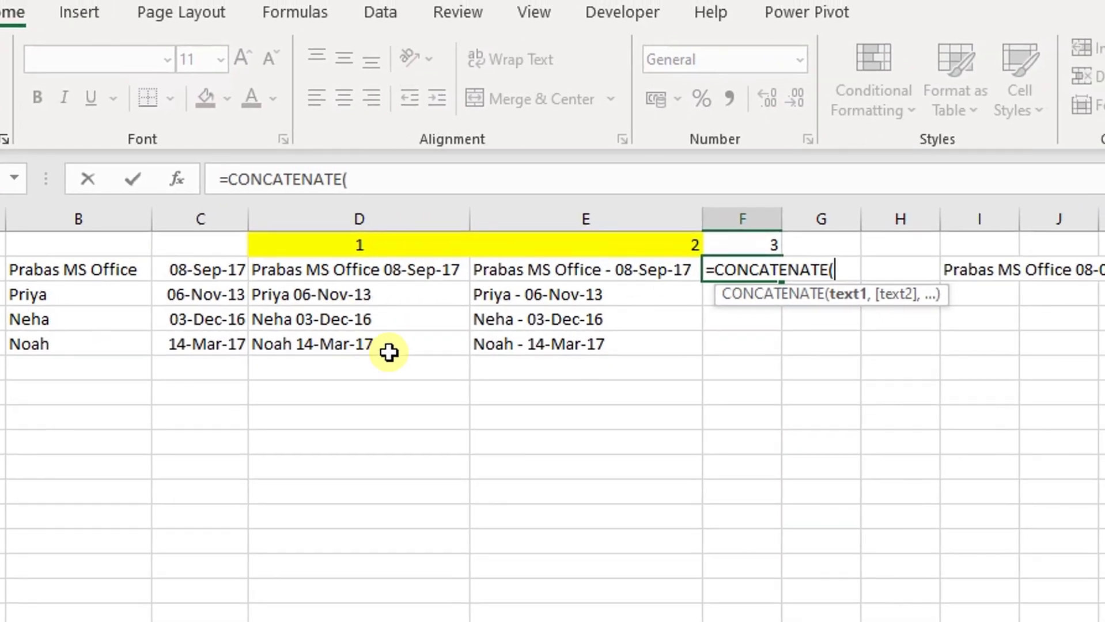
click(70, 270)
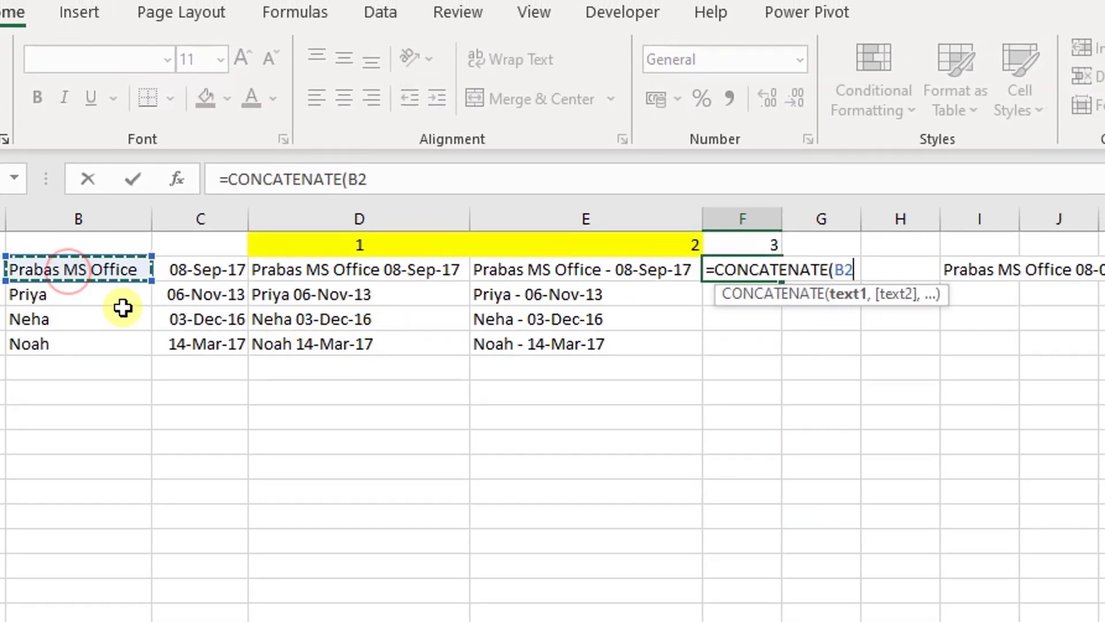
text(,)
click(200, 267)
text(,)
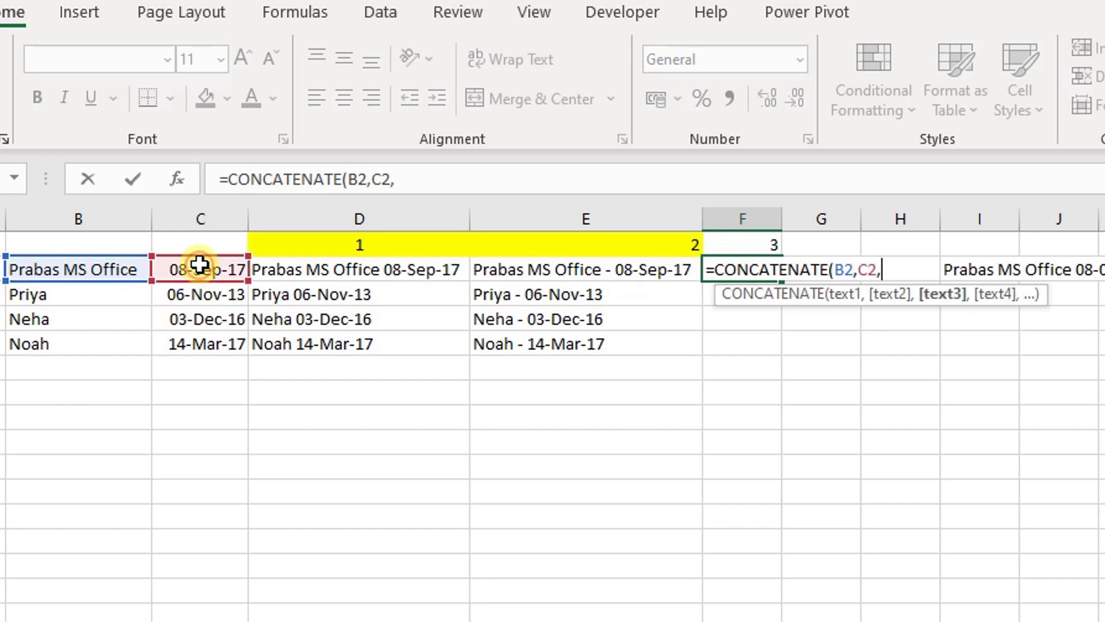
key(BackSpace)
text())
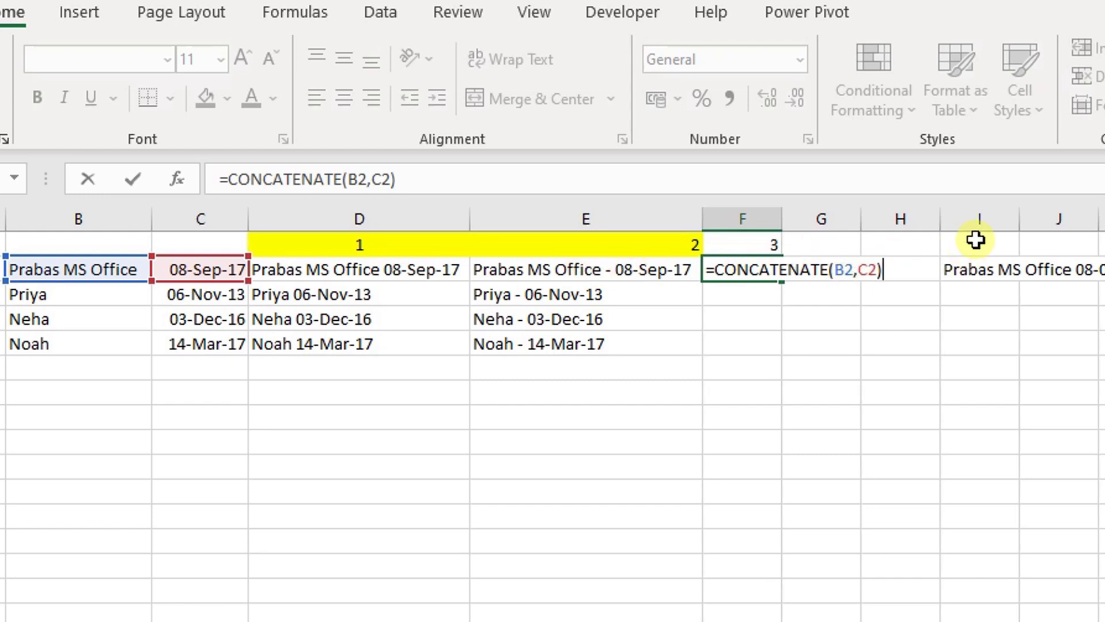
key(Return)
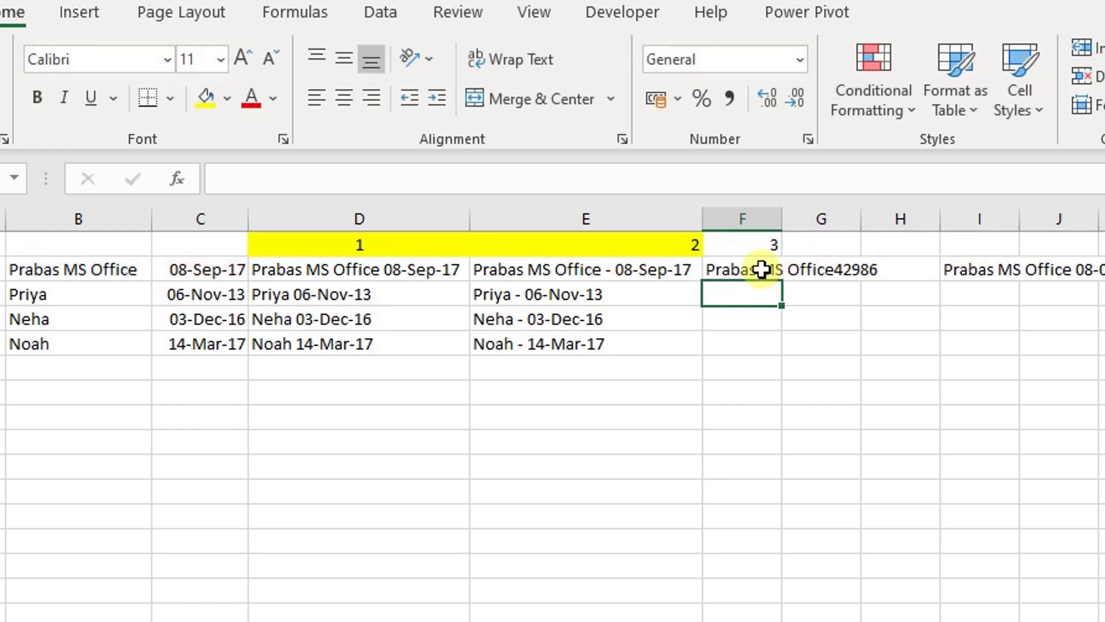
Step: Change F2 to =CONCATENATE(B2,TEXT(C2,"dd-mmm-yy"))
click(762, 272)
double_click(762, 271)
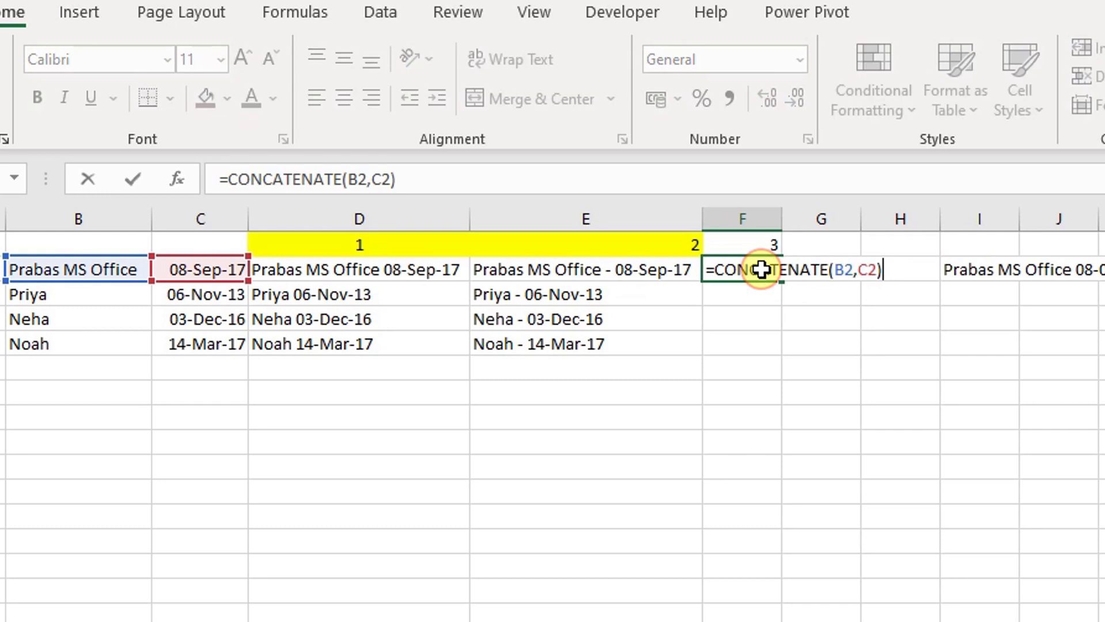
click(861, 269)
text(text)
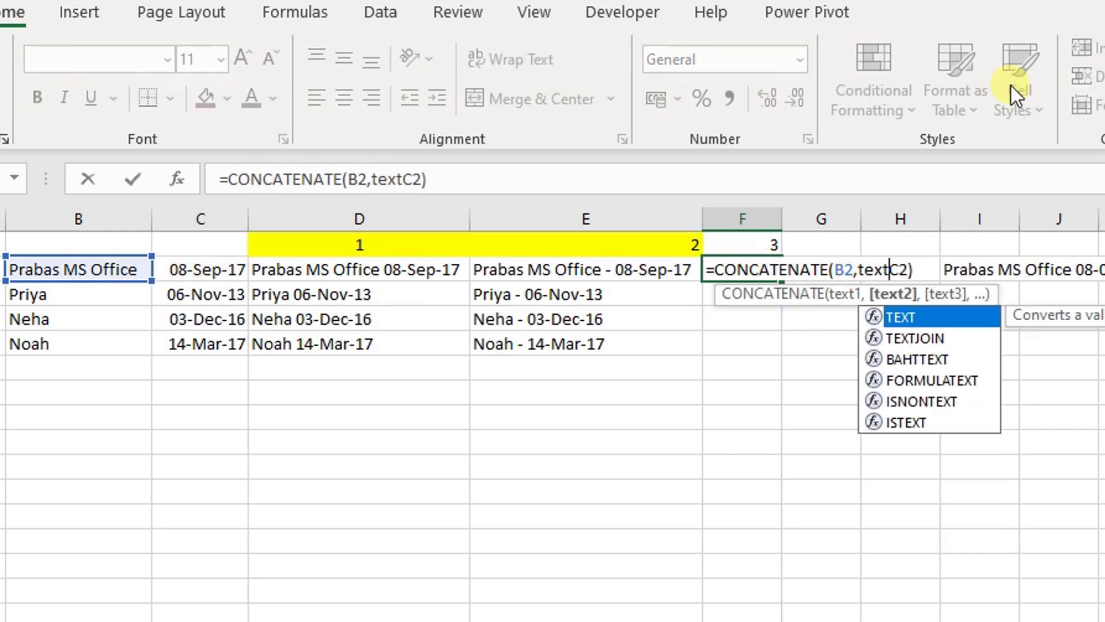
text((C2)
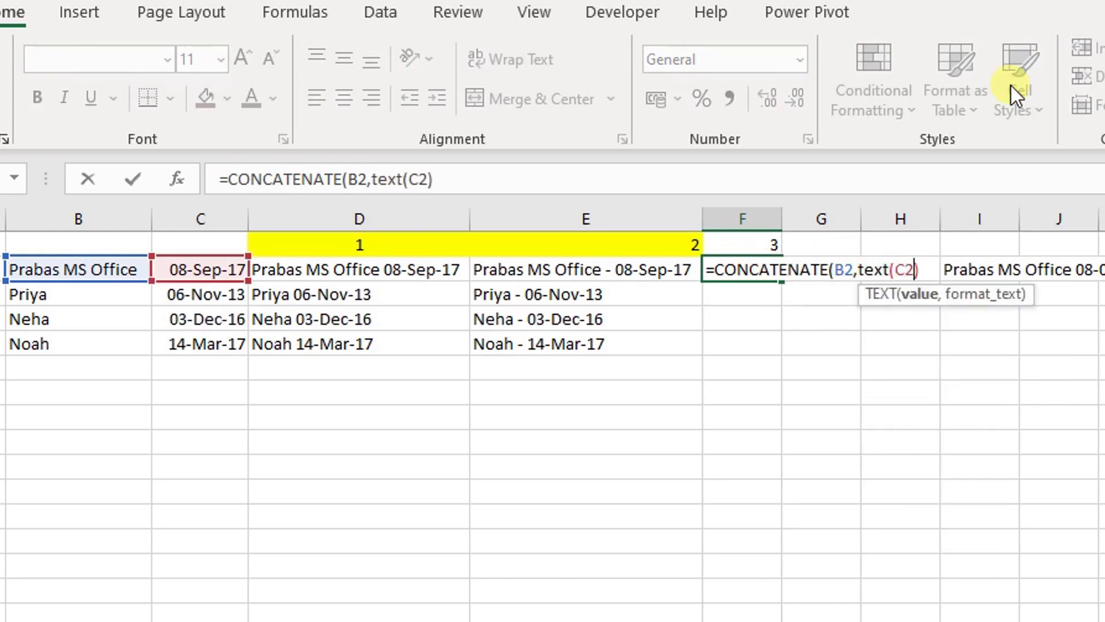
text(,")
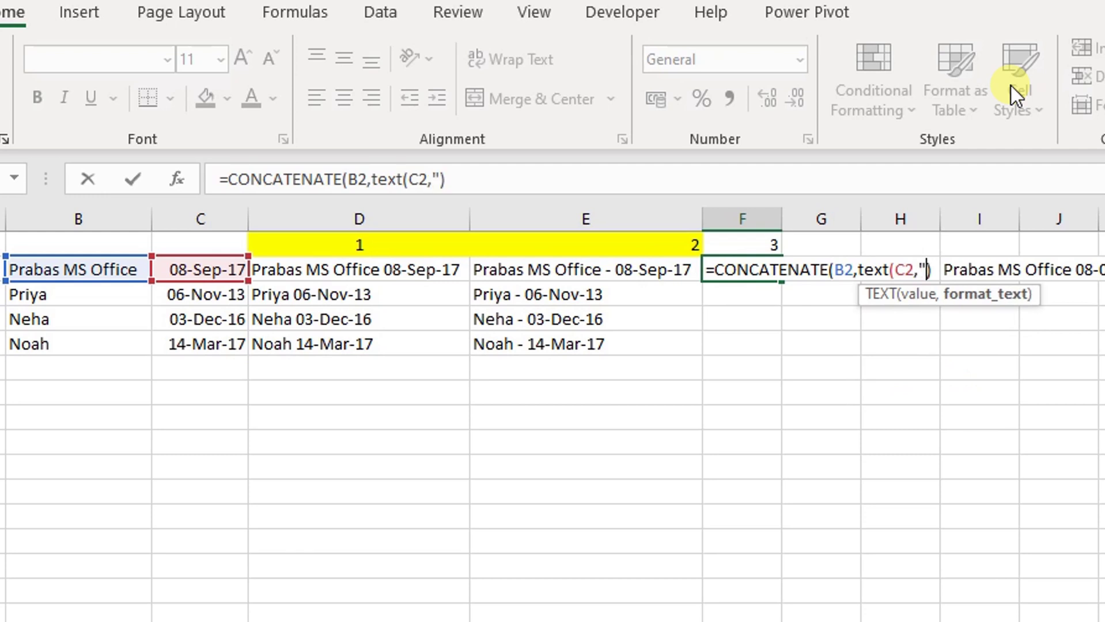
text(dd-)
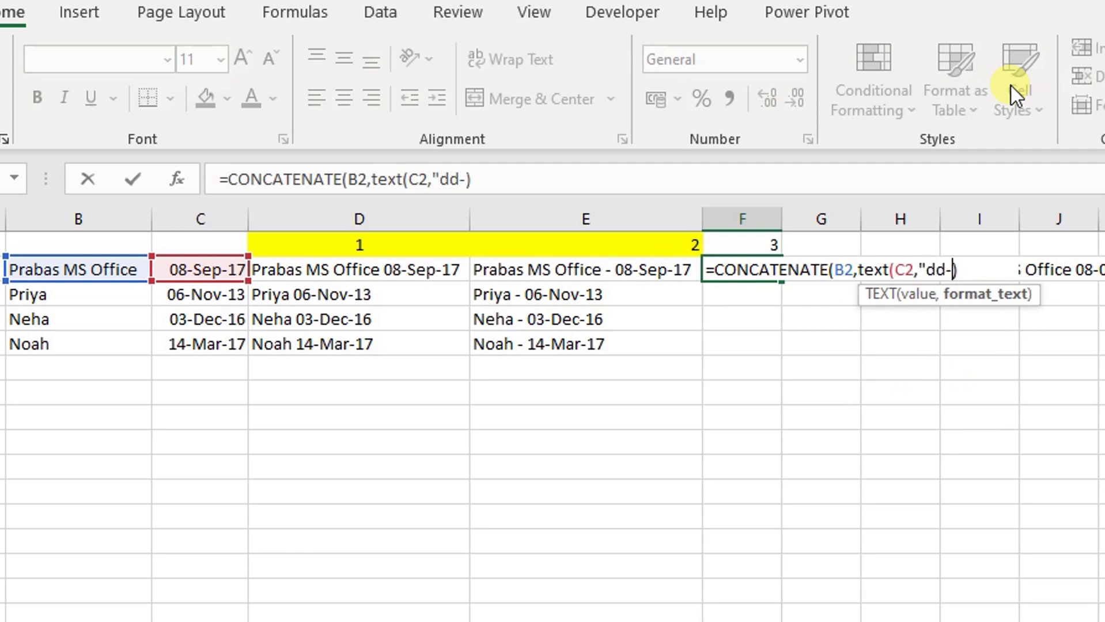
text(mmm-yy)
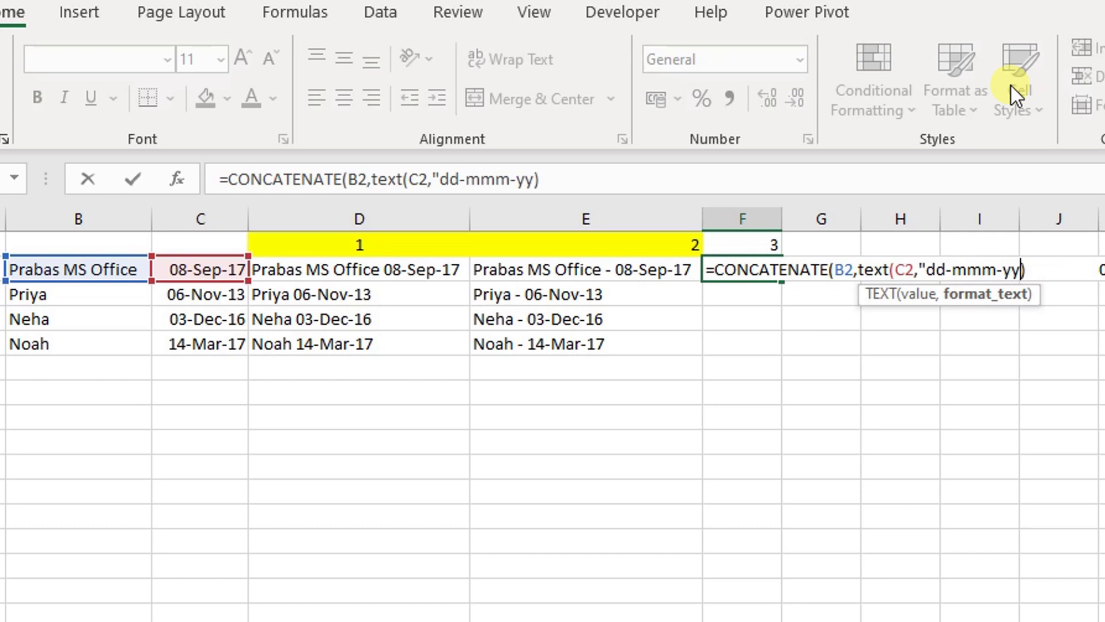
text(y)
key(BackSpace)
text("))
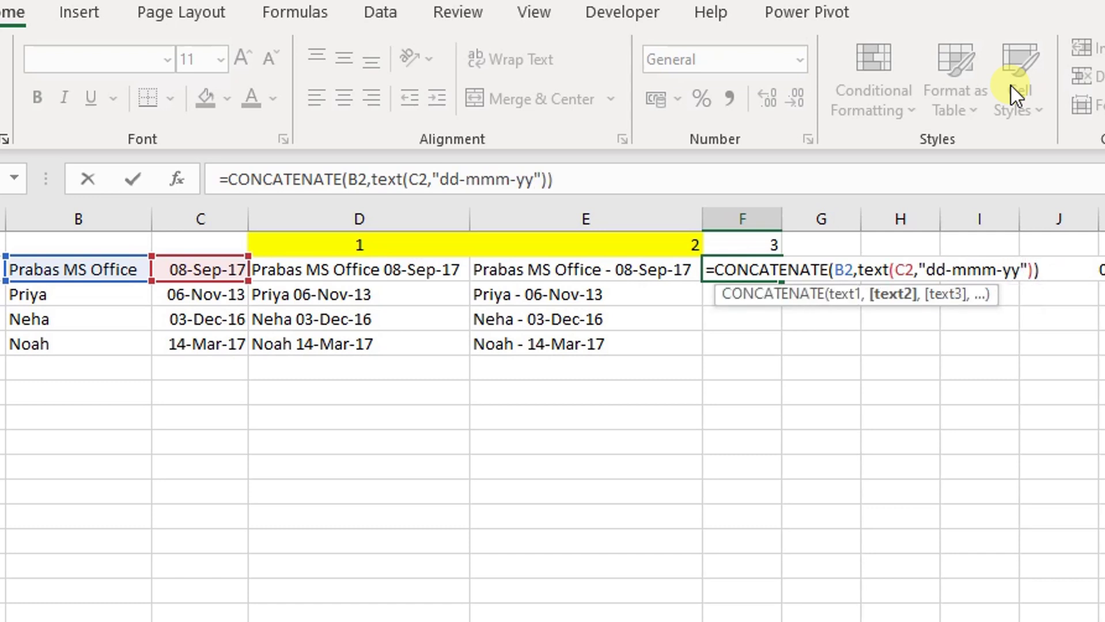
key(Return)
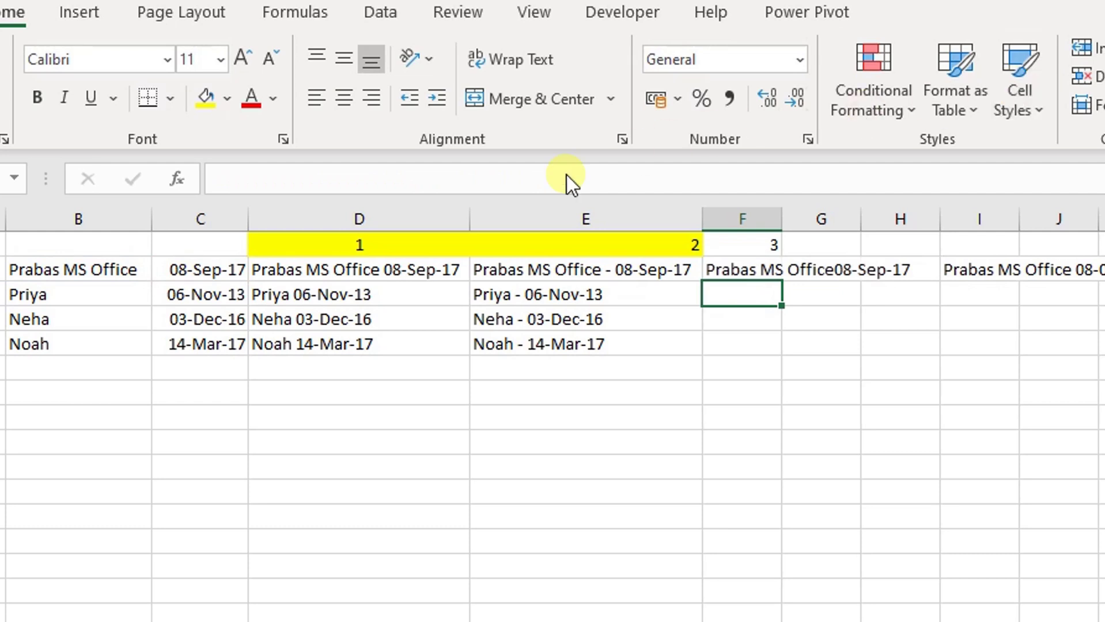
Step: Reopen F2's formula after the B2 reference, then cancel without changes
click(738, 269)
double_click(738, 268)
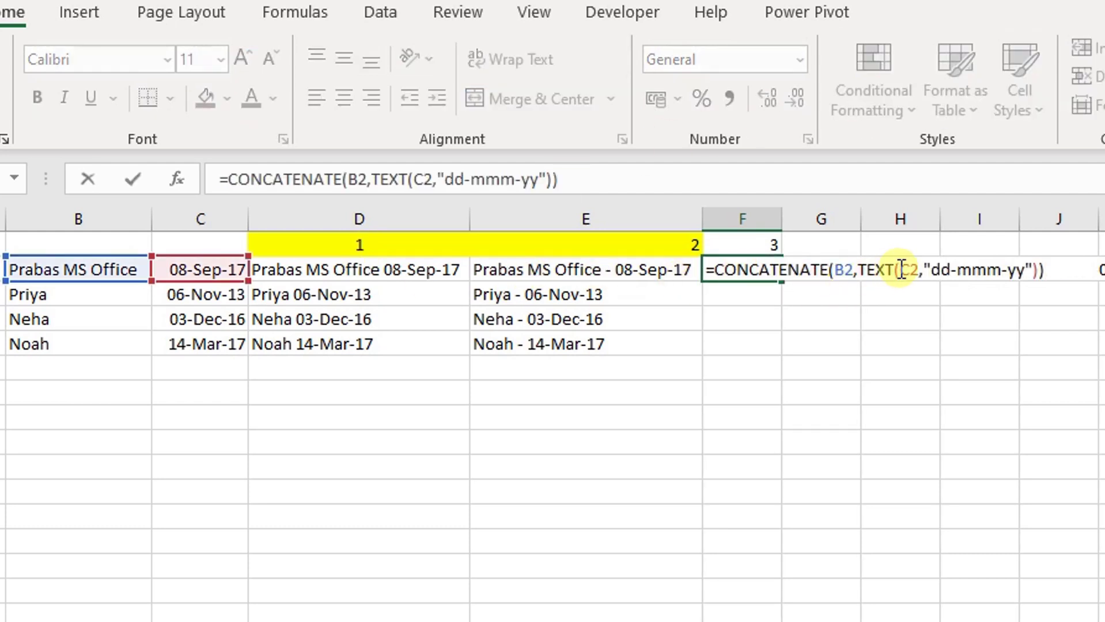
click(858, 272)
key(Escape)
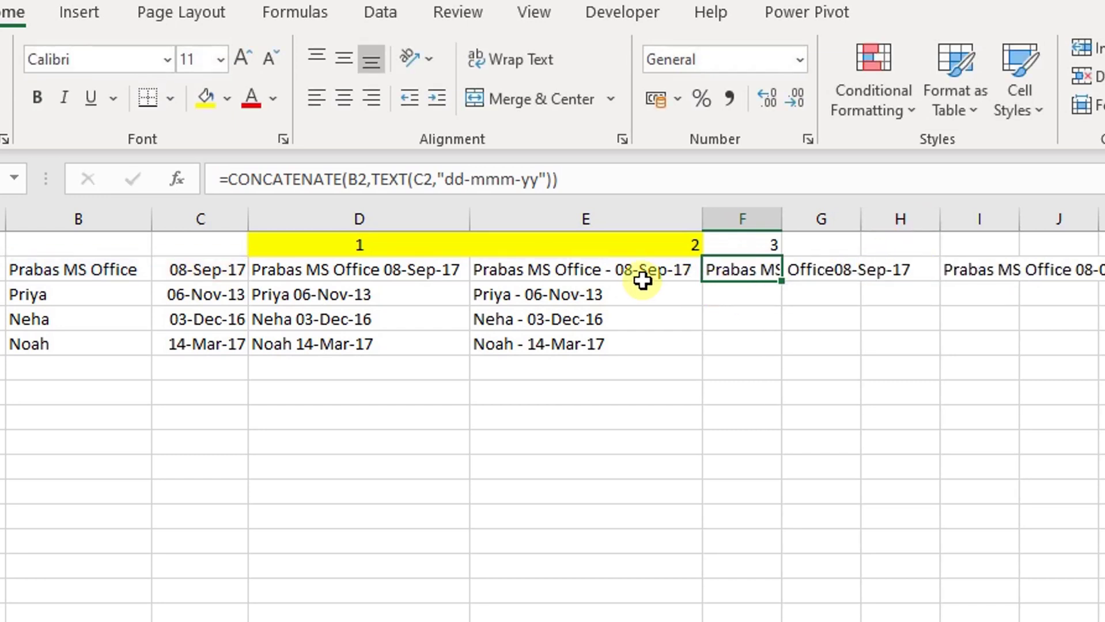
Step: Add " - " as the middle argument of F2's CONCATENATE formula
click(641, 279)
double_click(715, 272)
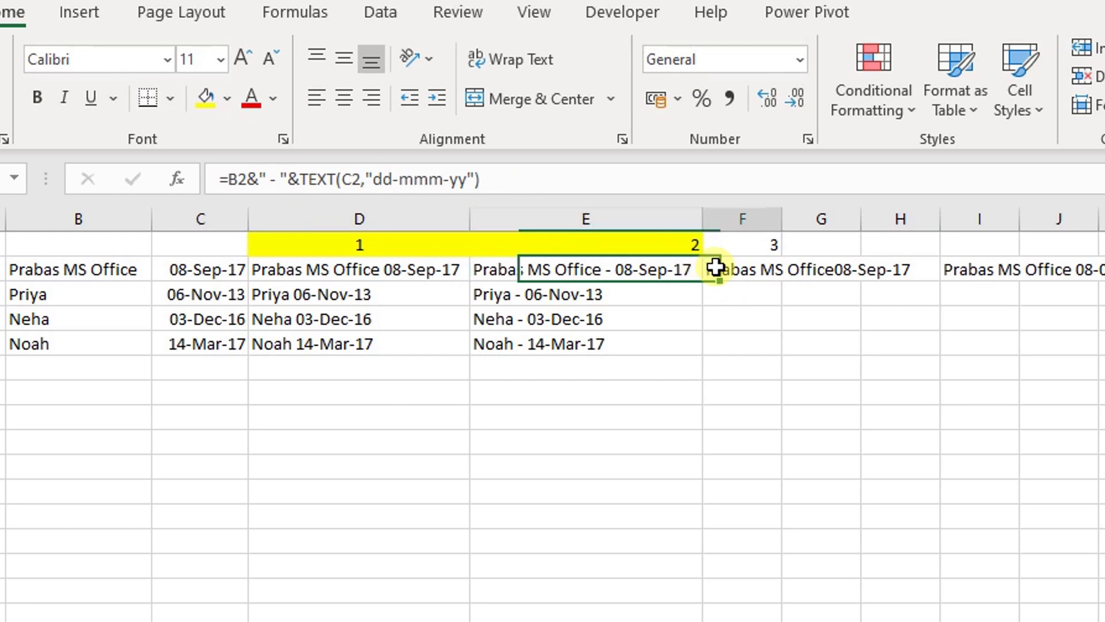
click(860, 269)
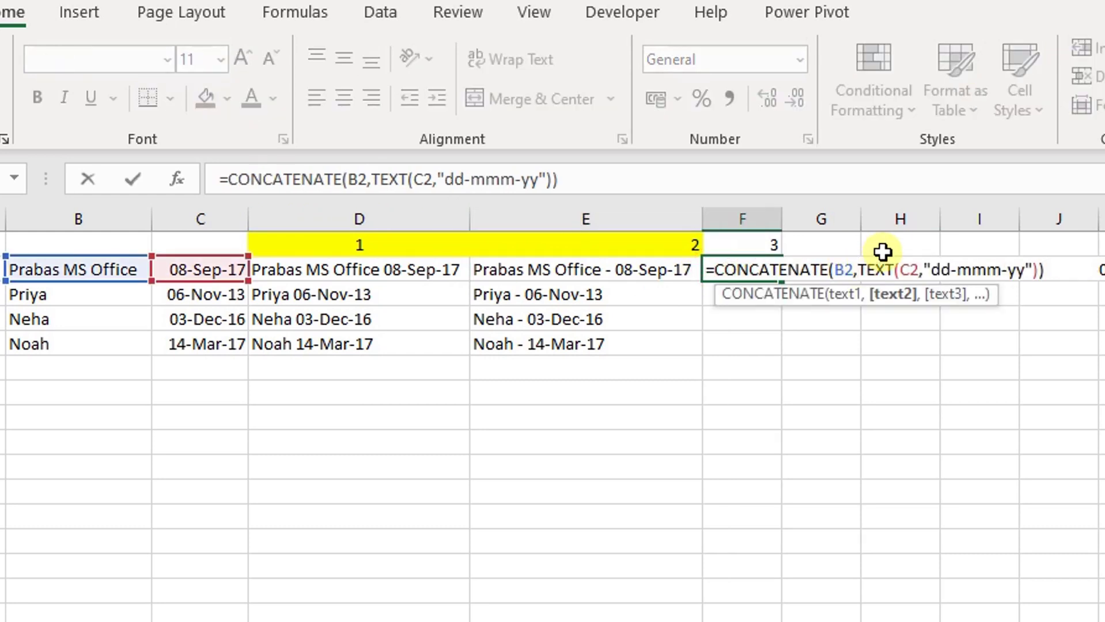
text(")
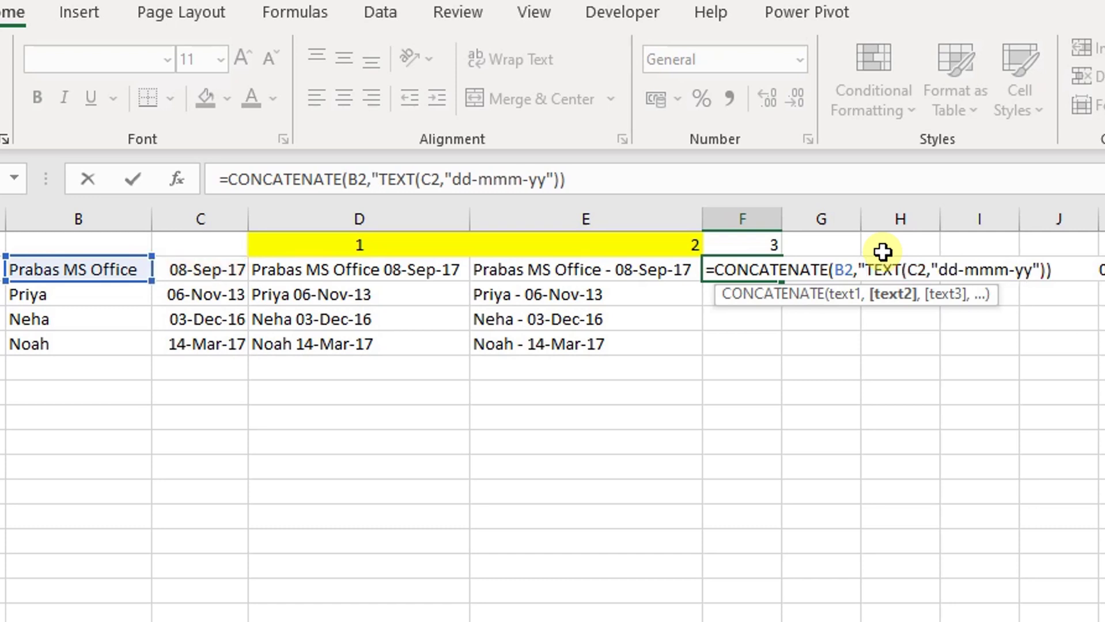
text( - )
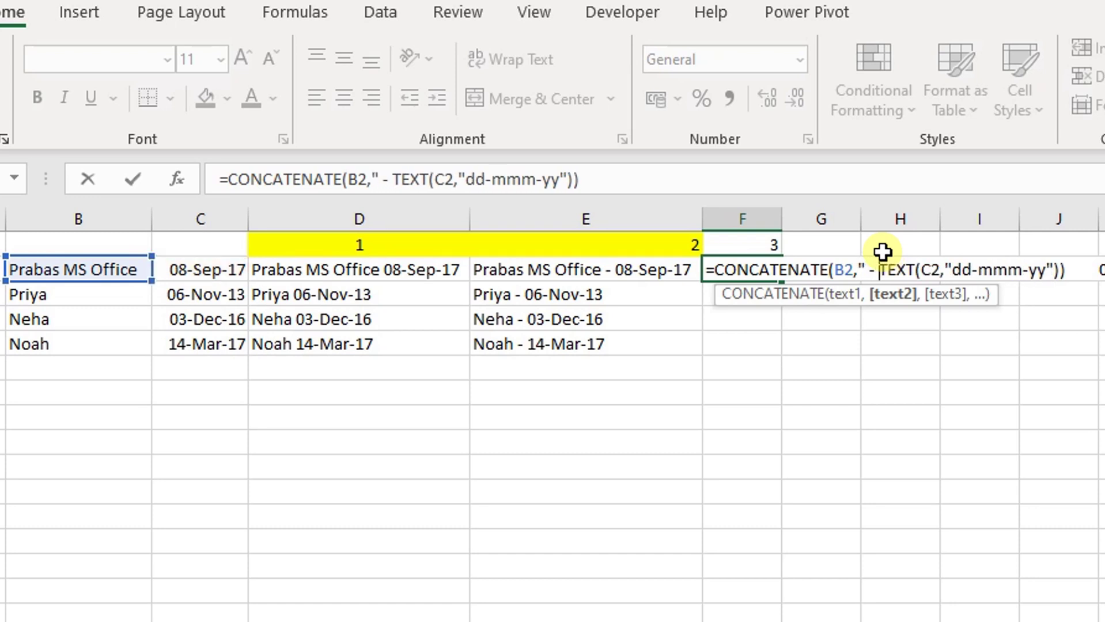
text(",)
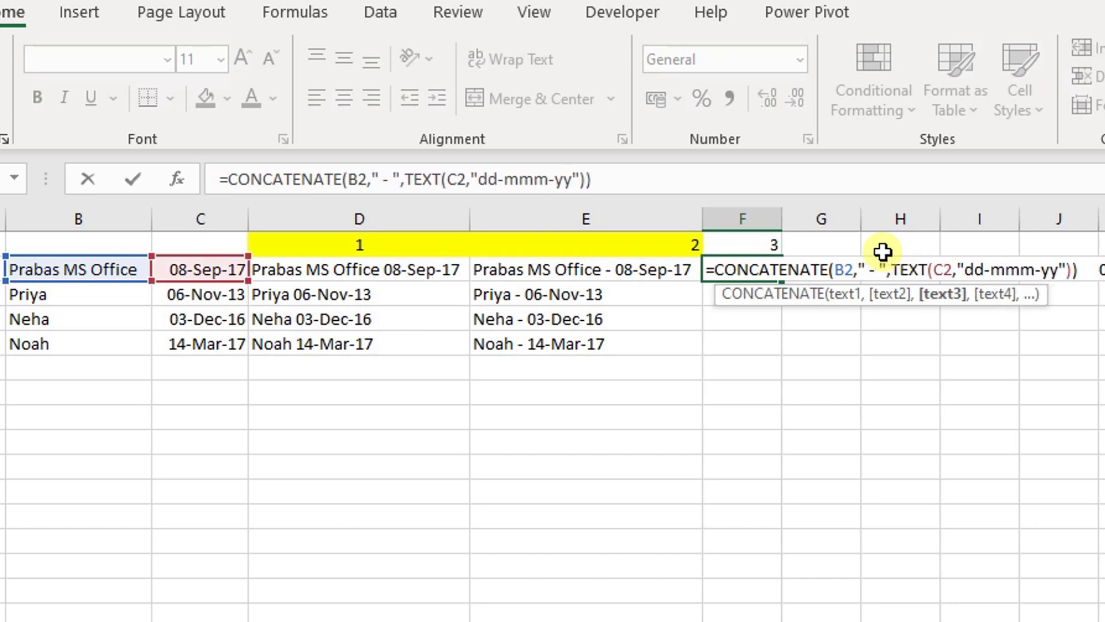
key(Return)
Step: Fill F2's formula down to F5 and widen column F
click(749, 270)
double_click(781, 282)
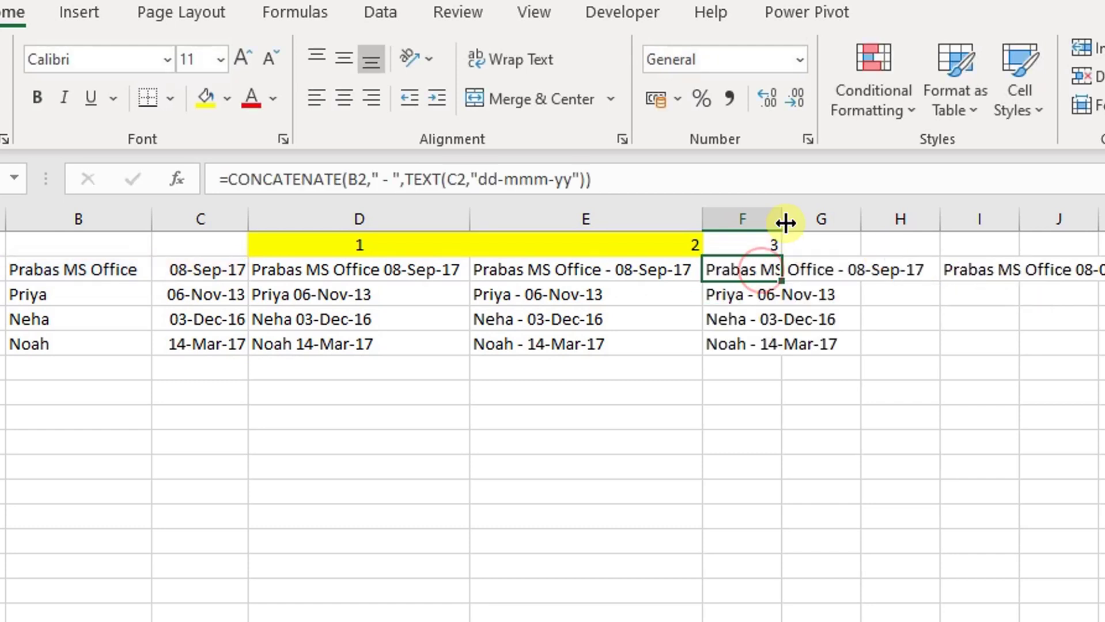
drag(784, 222, 926, 220)
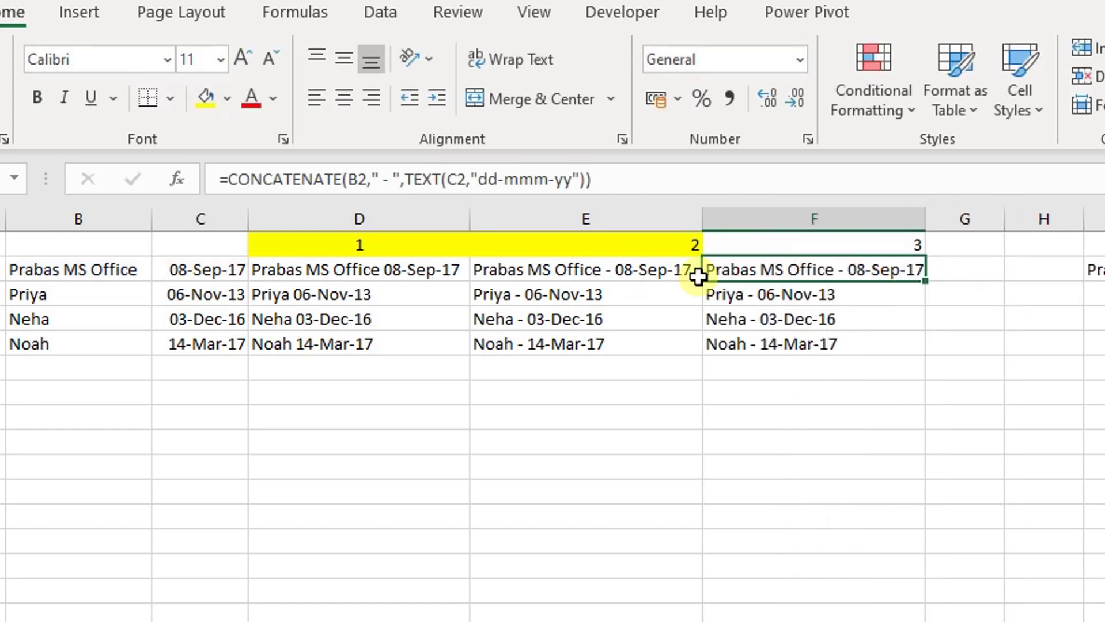
click(428, 276)
Step: Fill F1 yellow and centre D1:F5 horizontally and vertically
click(798, 242)
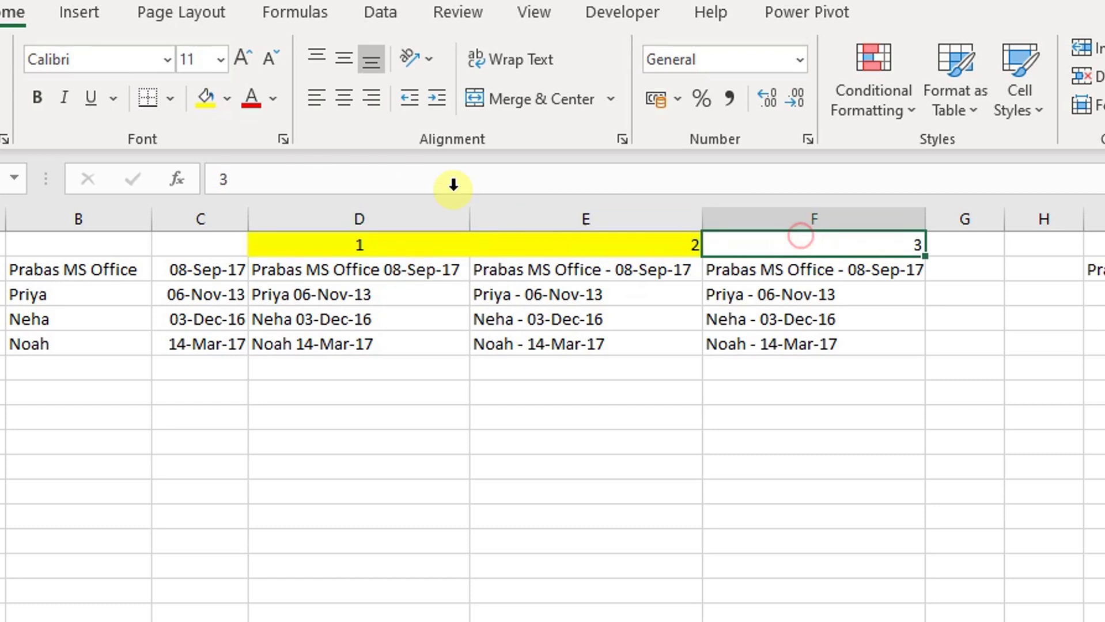
click(215, 105)
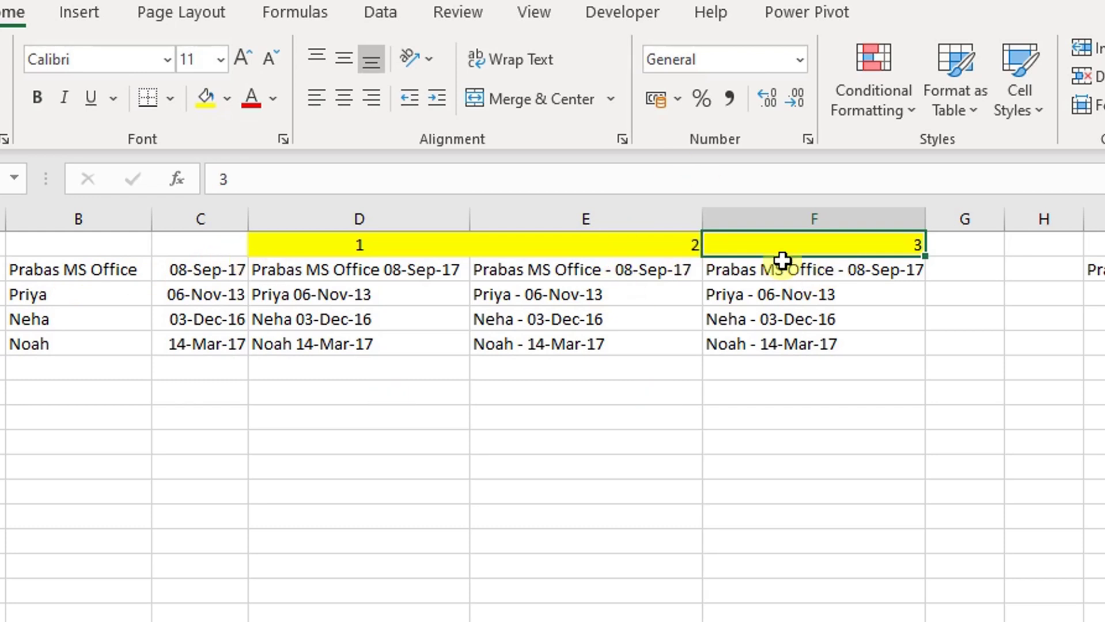
drag(815, 245, 349, 333)
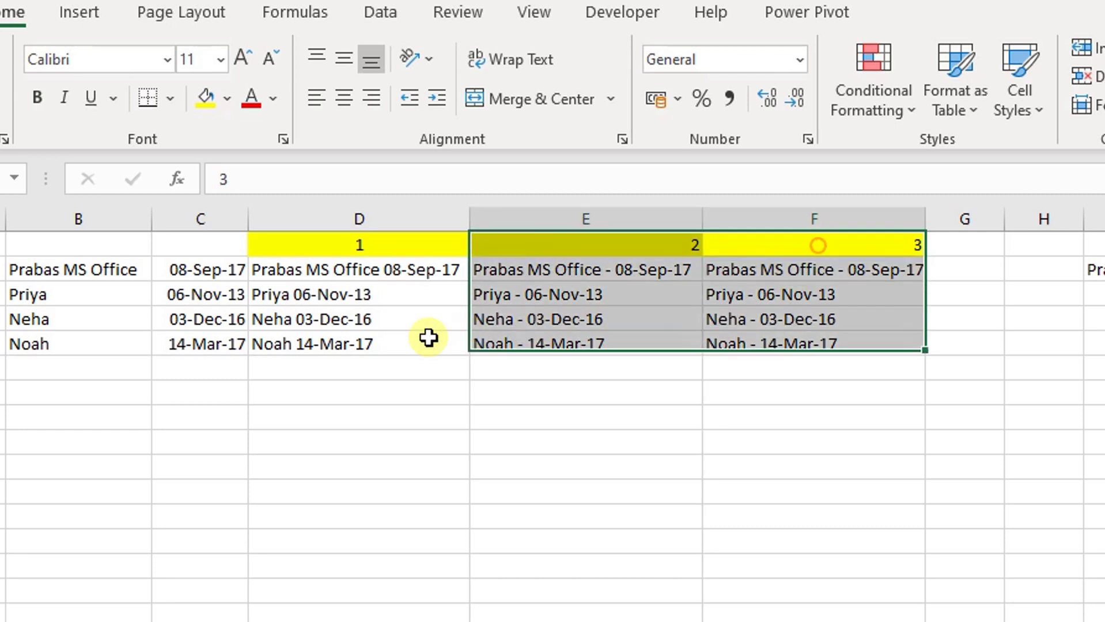
click(344, 99)
click(344, 58)
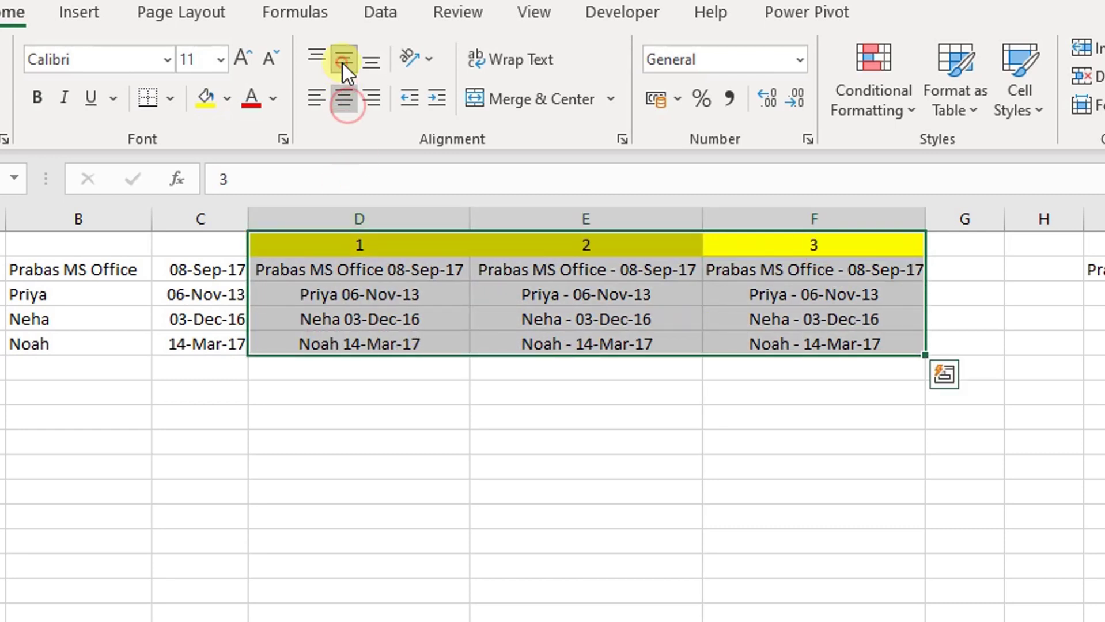
Step: Reselect the finished range D1:F5
mouse_move(346, 245)
mouse_down()
mouse_move(870, 338)
mouse_move(379, 233)
mouse_up()
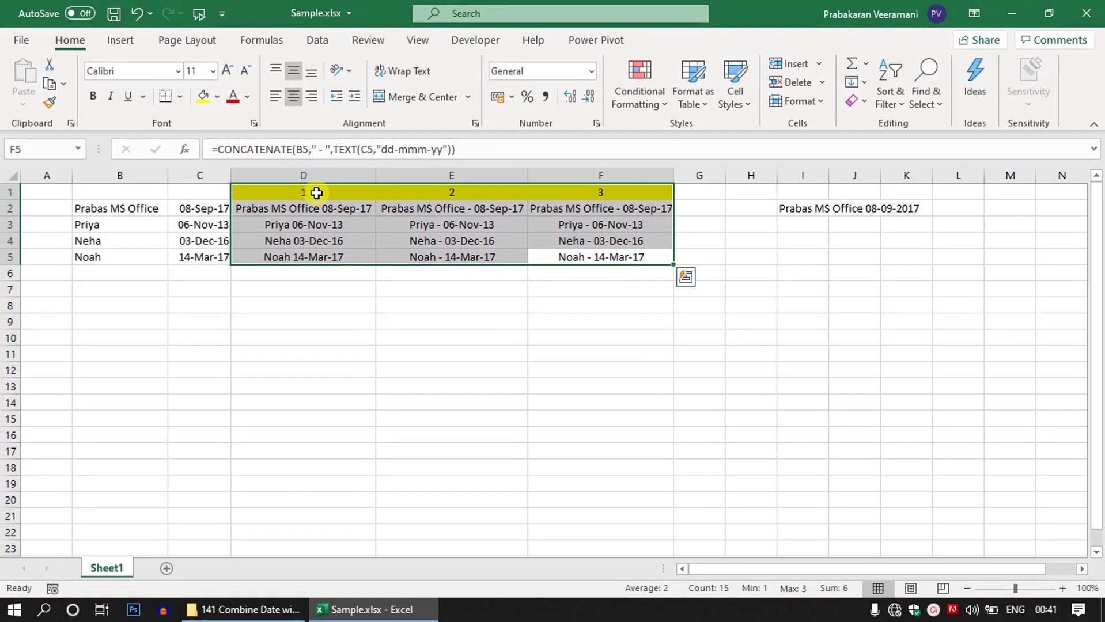
drag(320, 194, 558, 256)
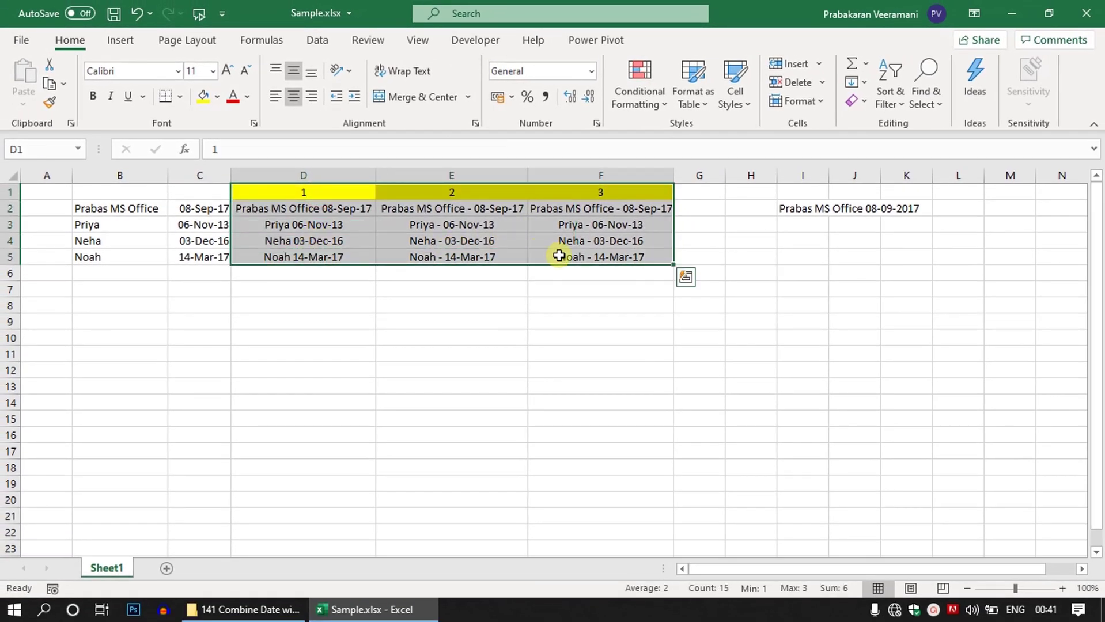
drag(558, 256, 574, 190)
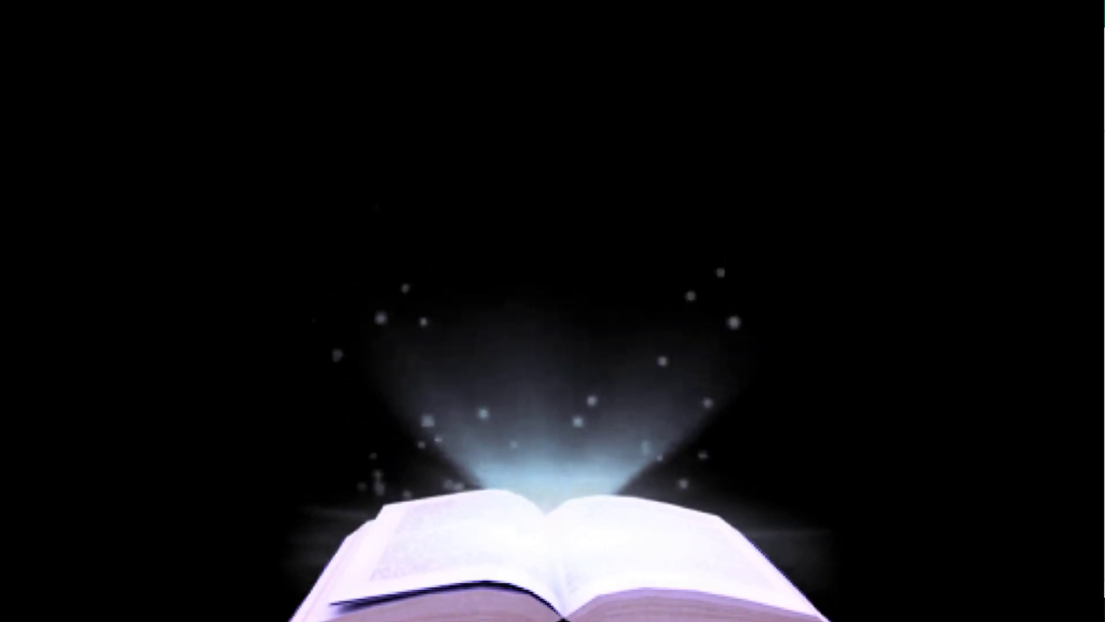